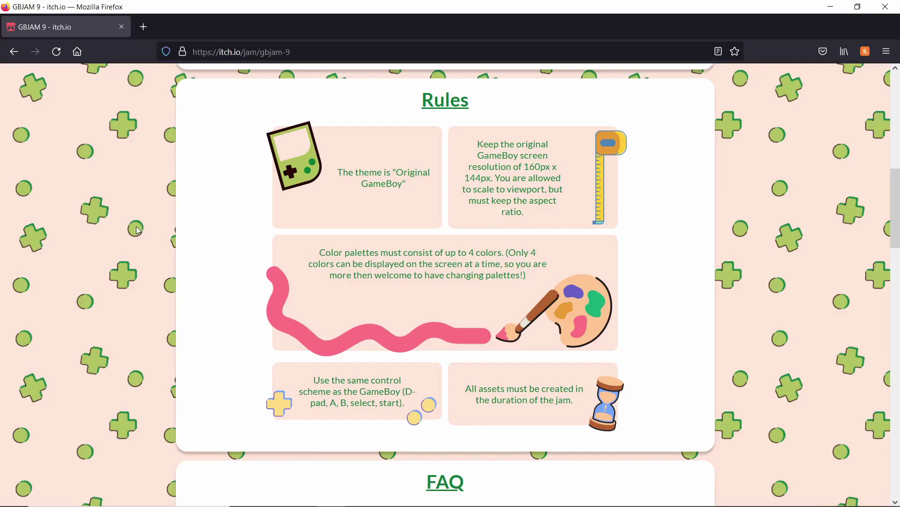
Read the GBJAM 9 rules, highlighting the Original GameBoy theme and 160px x 144px resolution rules
{"action": "scroll", "coordinate": [137, 228], "scroll_direction": "up", "scroll_amount": 5}
{"action": "scroll", "coordinate": [137, 228], "scroll_direction": "down", "scroll_amount": 5}
{"action": "scroll", "coordinate": [136, 230], "scroll_direction": "up", "scroll_amount": 1}
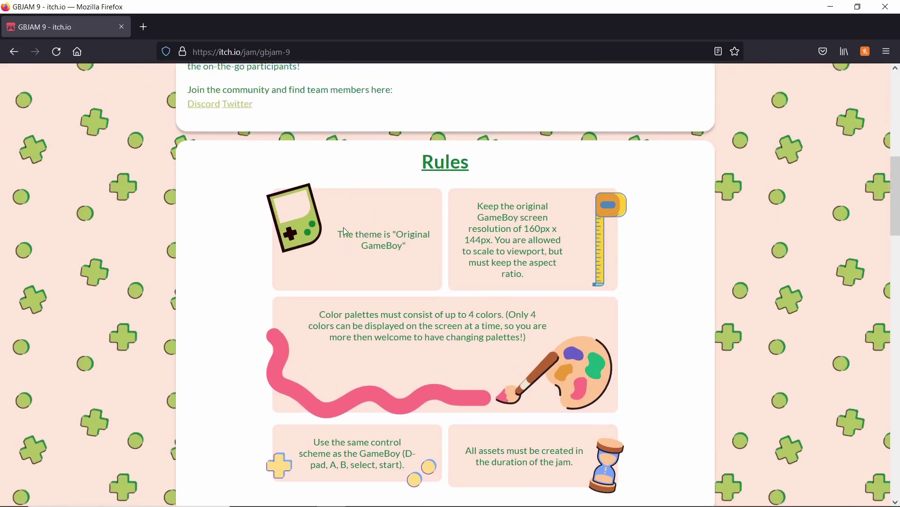
{"action": "left_click_drag", "start_coordinate": [344, 233], "coordinate": [413, 252]}
{"action": "left_click", "coordinate": [417, 247]}
{"action": "left_click_drag", "start_coordinate": [525, 228], "coordinate": [531, 240]}
{"action": "left_click", "coordinate": [503, 245]}
{"action": "scroll", "coordinate": [456, 349], "scroll_direction": "down", "scroll_amount": 2}
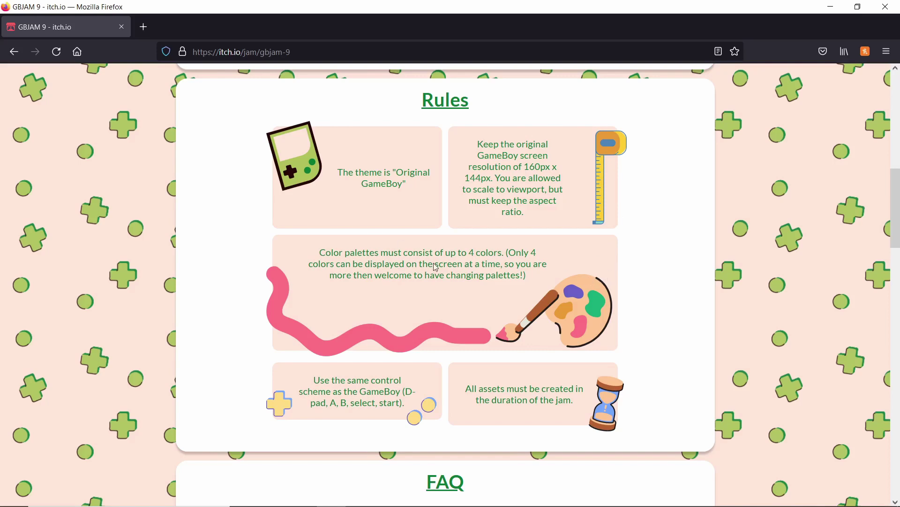
Read the FAQ, highlighting the assets rule and submission time, then return to the jam header
{"action": "scroll", "coordinate": [451, 264], "scroll_direction": "down", "scroll_amount": 5}
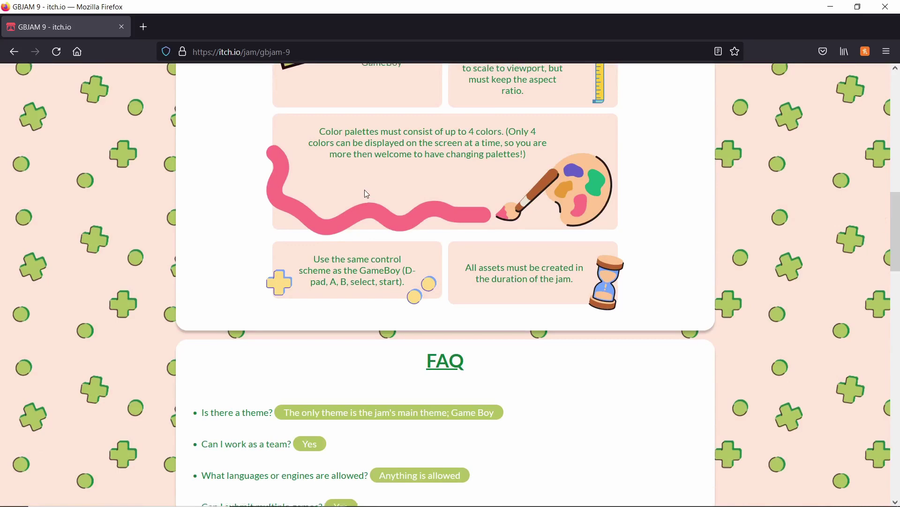
{"action": "scroll", "coordinate": [554, 207], "scroll_direction": "up", "scroll_amount": 2}
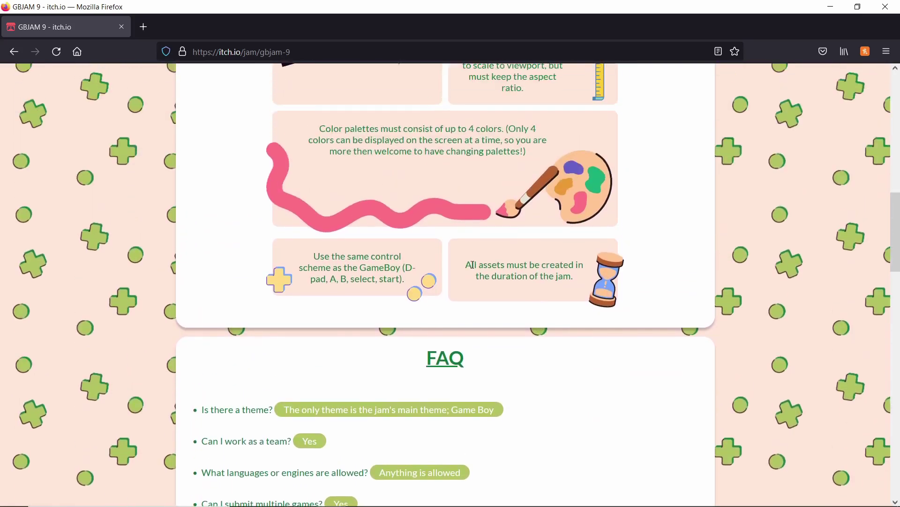
{"action": "left_click_drag", "start_coordinate": [466, 263], "coordinate": [554, 277]}
{"action": "left_click", "coordinate": [574, 270]}
{"action": "scroll", "coordinate": [574, 270], "scroll_direction": "up", "scroll_amount": 1}
{"action": "scroll", "coordinate": [574, 270], "scroll_direction": "up", "scroll_amount": 5}
{"action": "scroll", "coordinate": [511, 317], "scroll_direction": "down", "scroll_amount": 6}
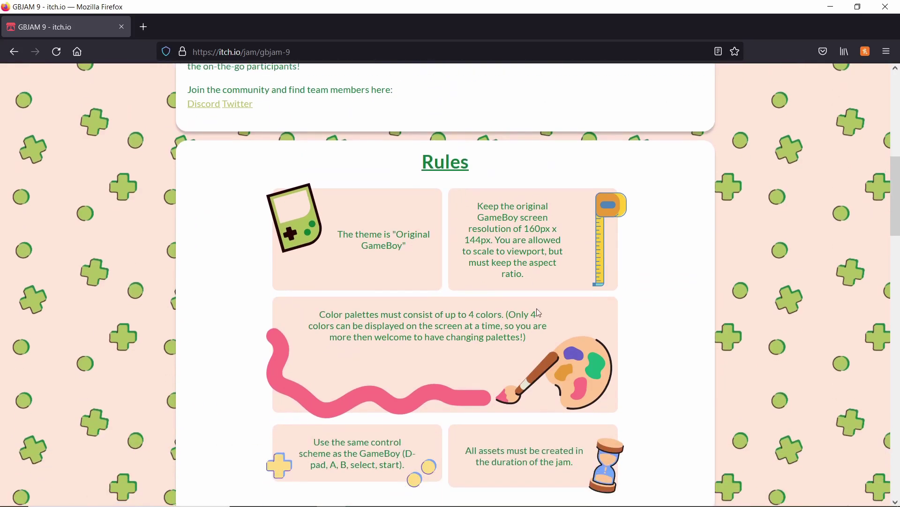
{"action": "scroll", "coordinate": [511, 317], "scroll_direction": "down", "scroll_amount": 4}
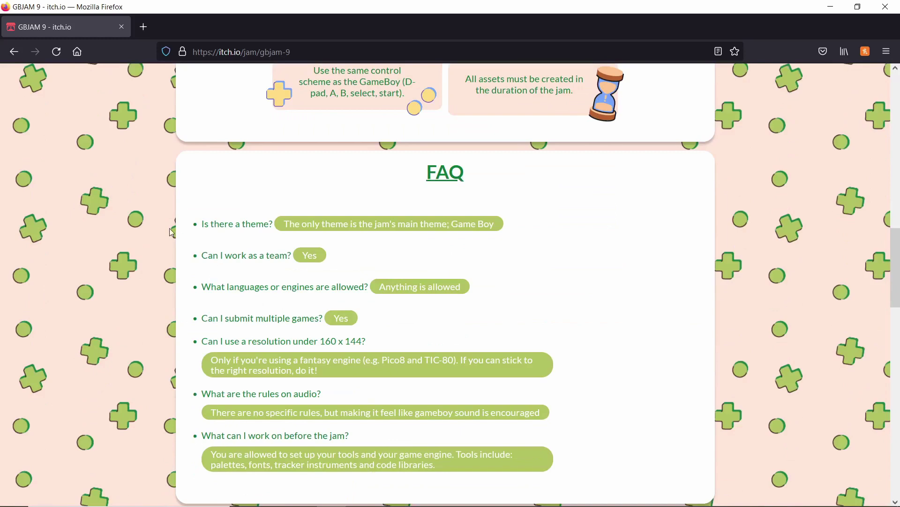
{"action": "scroll", "coordinate": [169, 228], "scroll_direction": "up", "scroll_amount": 10}
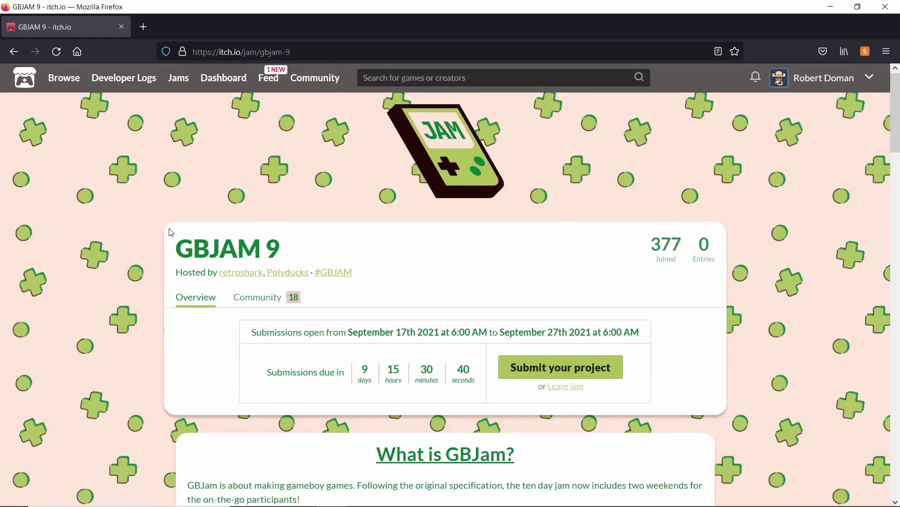
{"action": "scroll", "coordinate": [169, 232], "scroll_direction": "down", "scroll_amount": 1}
{"action": "left_click_drag", "start_coordinate": [489, 271], "coordinate": [453, 272]}
{"action": "left_click", "coordinate": [454, 270]}
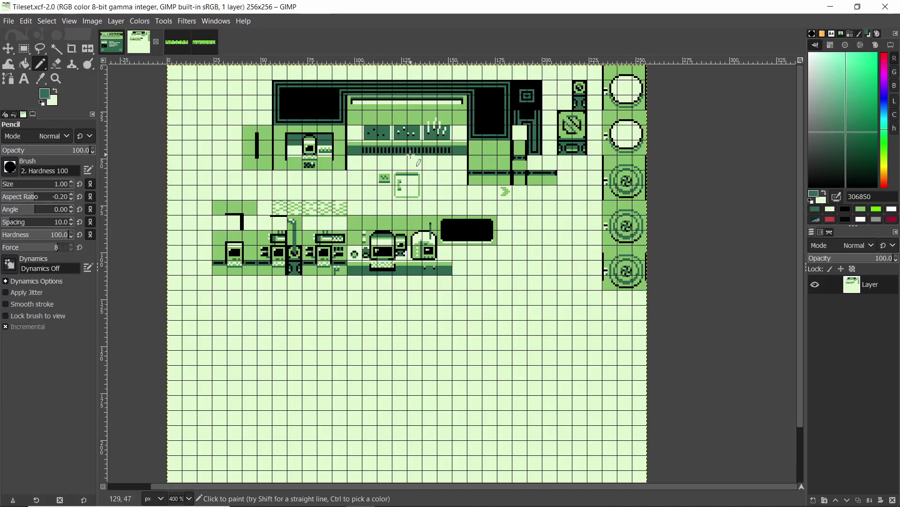
Zoom in on the Tileset.xcf Game Boy tiles and pan across them
{"action": "scroll", "coordinate": [338, 174], "scroll_direction": "up", "scroll_amount": 2, "text": "ctrl"}
{"action": "scroll", "coordinate": [357, 139], "scroll_direction": "down", "scroll_amount": 2, "text": "ctrl"}
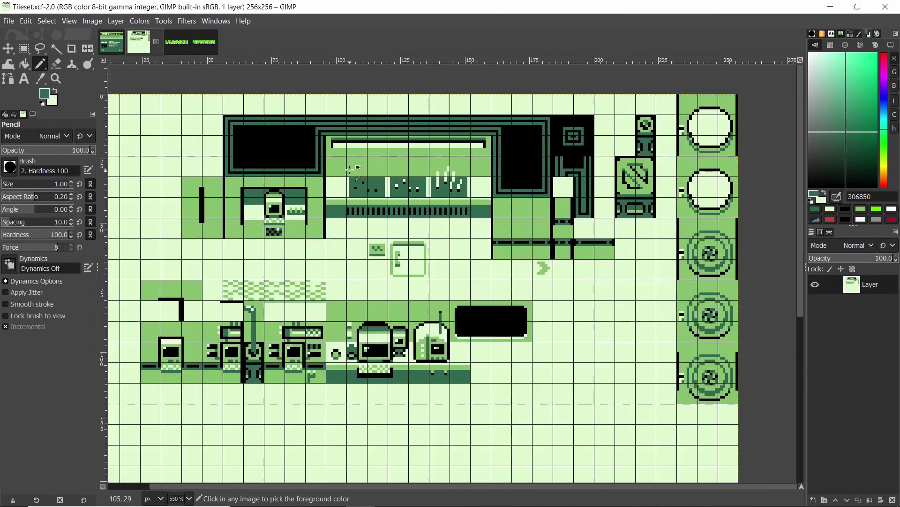
{"action": "scroll", "coordinate": [356, 139], "scroll_direction": "up", "scroll_amount": 1, "text": "ctrl"}
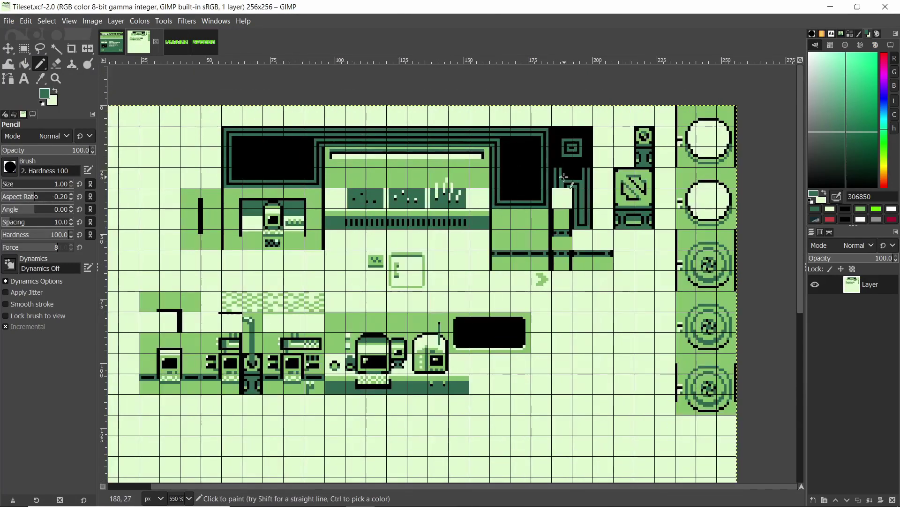
{"action": "scroll", "coordinate": [391, 196], "scroll_direction": "up", "scroll_amount": 2, "text": "ctrl"}
{"action": "scroll", "coordinate": [392, 196], "scroll_direction": "down", "scroll_amount": 2, "text": "ctrl"}
{"action": "scroll", "coordinate": [552, 271], "scroll_direction": "up", "scroll_amount": 2, "text": "ctrl"}
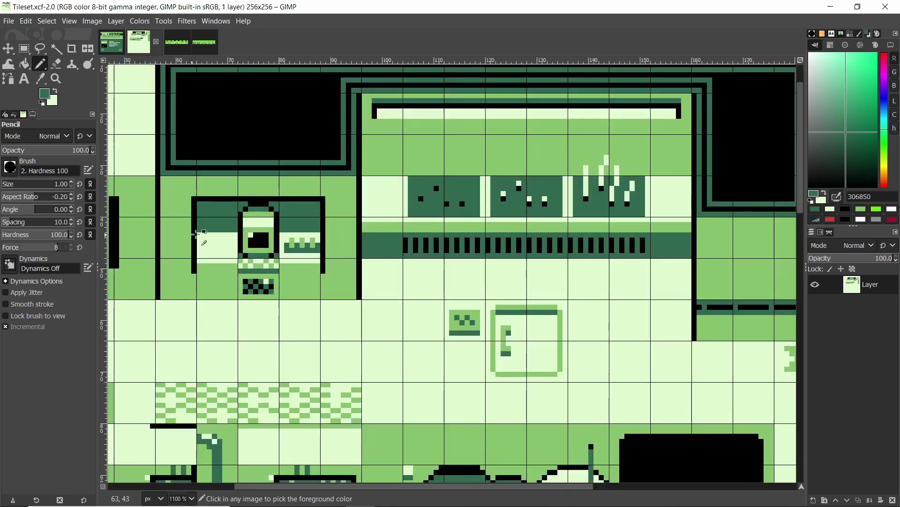
{"action": "scroll", "coordinate": [552, 271], "scroll_direction": "up", "scroll_amount": 1}
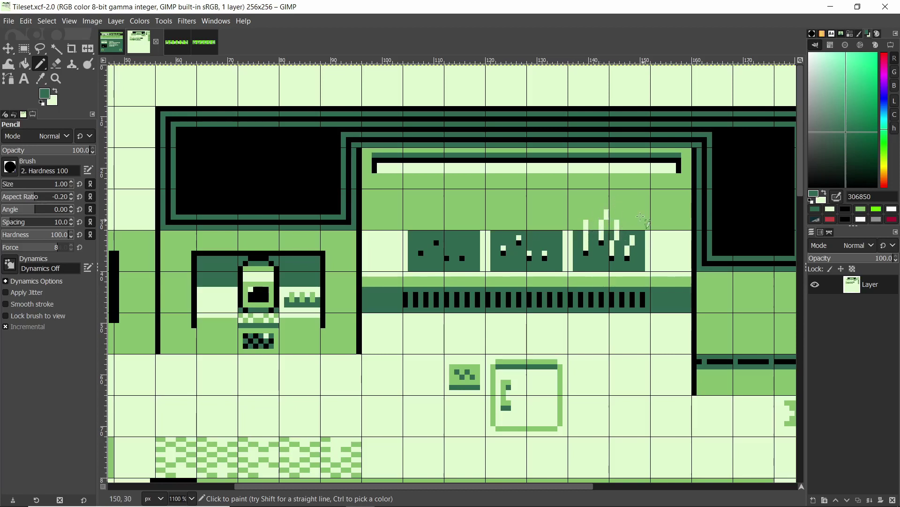
{"action": "scroll", "coordinate": [399, 263], "scroll_direction": "right", "scroll_amount": 5}
{"action": "scroll", "coordinate": [401, 264], "scroll_direction": "left", "scroll_amount": 5}
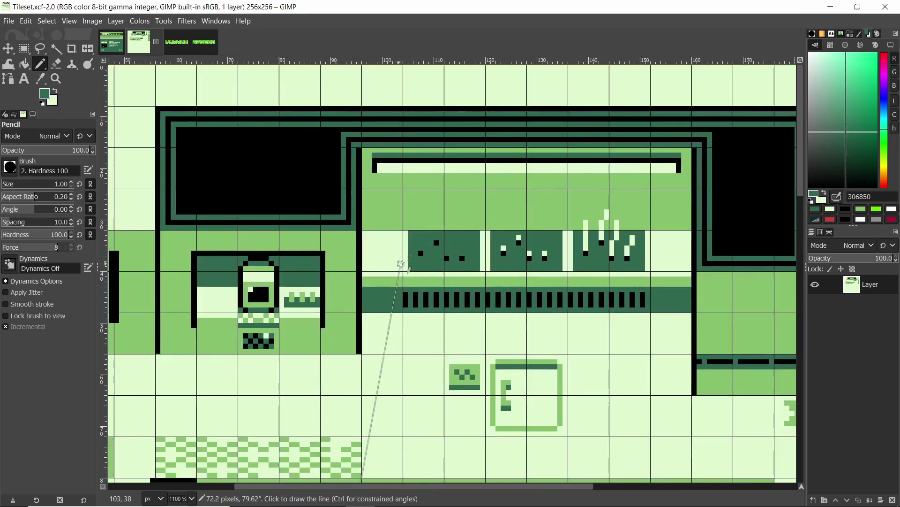
Switch to Rectangle Select, zoom back out, and bring up the SpaceFarming.xcf title screen
{"action": "key", "text": "r"}
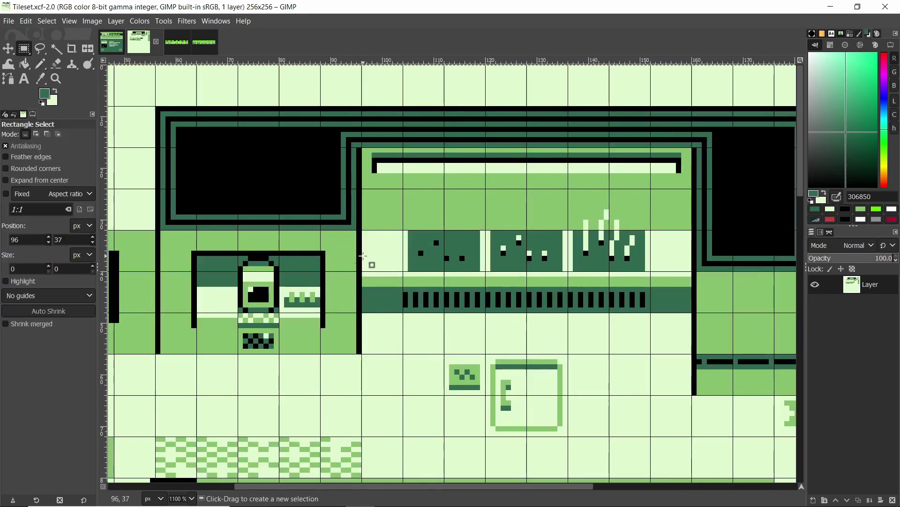
{"action": "scroll", "coordinate": [362, 256], "scroll_direction": "down", "scroll_amount": 1, "text": "ctrl"}
{"action": "scroll", "coordinate": [484, 290], "scroll_direction": "down", "scroll_amount": 1, "text": "ctrl"}
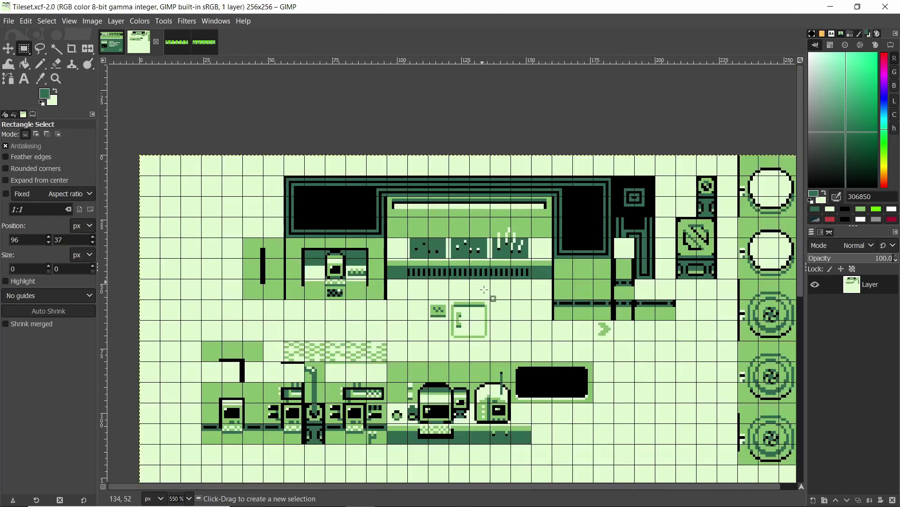
{"action": "scroll", "coordinate": [484, 289], "scroll_direction": "down", "scroll_amount": 5}
{"action": "scroll", "coordinate": [456, 192], "scroll_direction": "up", "scroll_amount": 1}
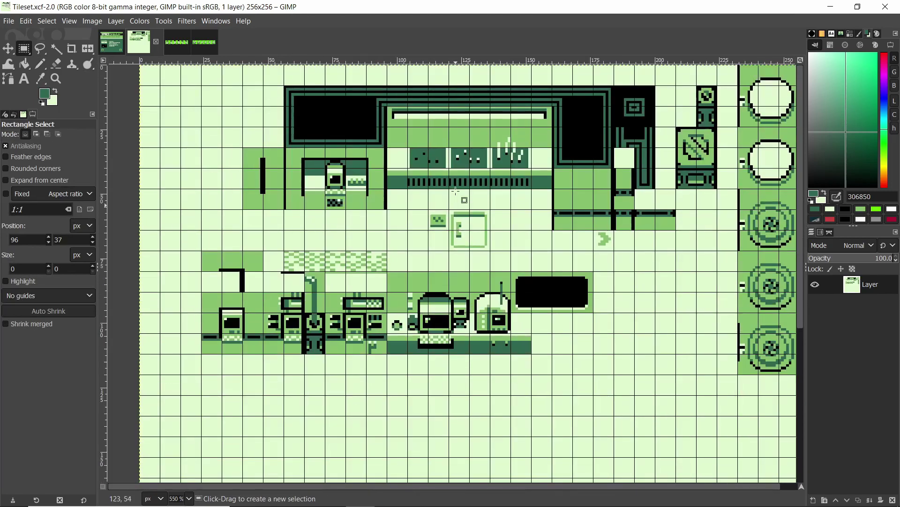
{"action": "left_click", "coordinate": [118, 48]}
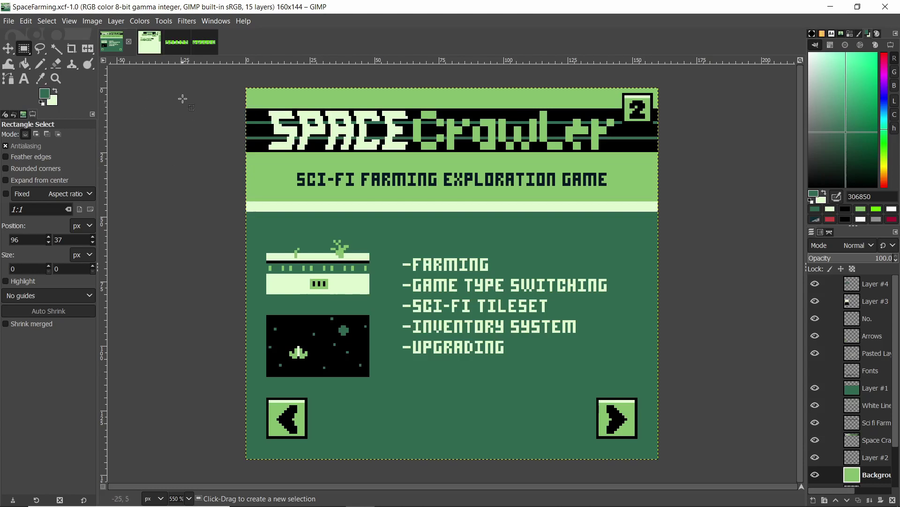
Compare the PlayerWalking_Face strip with the player.png sheet, then return to the strip at 1100%
{"action": "left_click", "coordinate": [182, 43]}
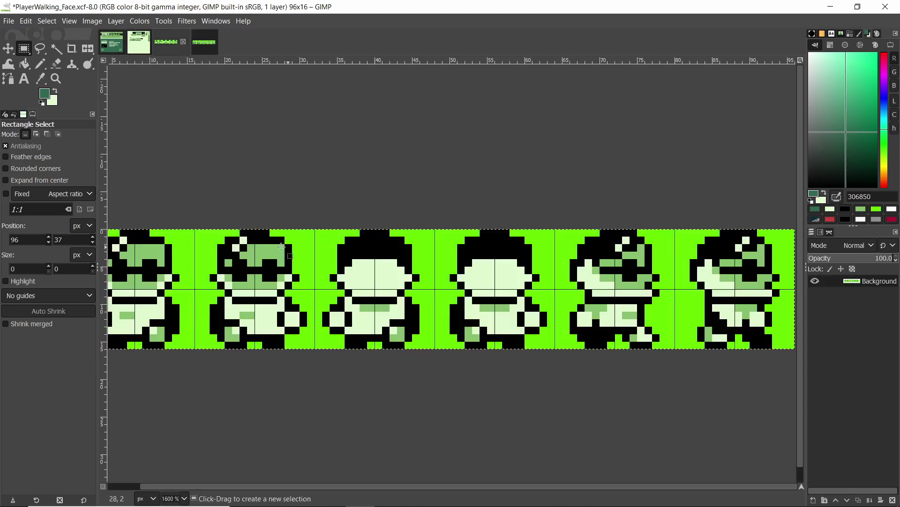
{"action": "key", "text": "ctrl+a"}
{"action": "key", "text": "ctrl+Tab"}
{"action": "scroll", "coordinate": [478, 249], "scroll_direction": "down", "scroll_amount": 2, "text": "ctrl"}
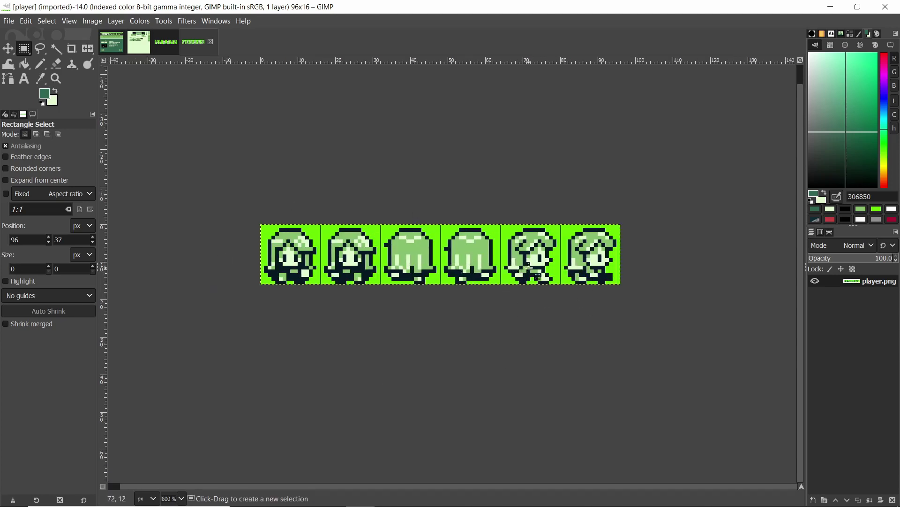
{"action": "left_click_drag", "start_coordinate": [521, 266], "coordinate": [524, 268]}
{"action": "left_click", "coordinate": [555, 282]}
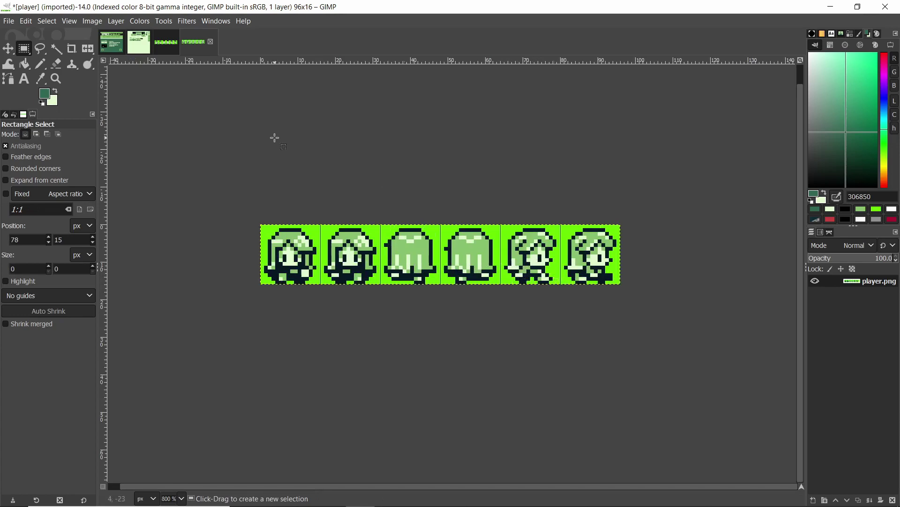
{"action": "left_click", "coordinate": [180, 49]}
{"action": "scroll", "coordinate": [357, 239], "scroll_direction": "down", "scroll_amount": 1, "text": "ctrl"}
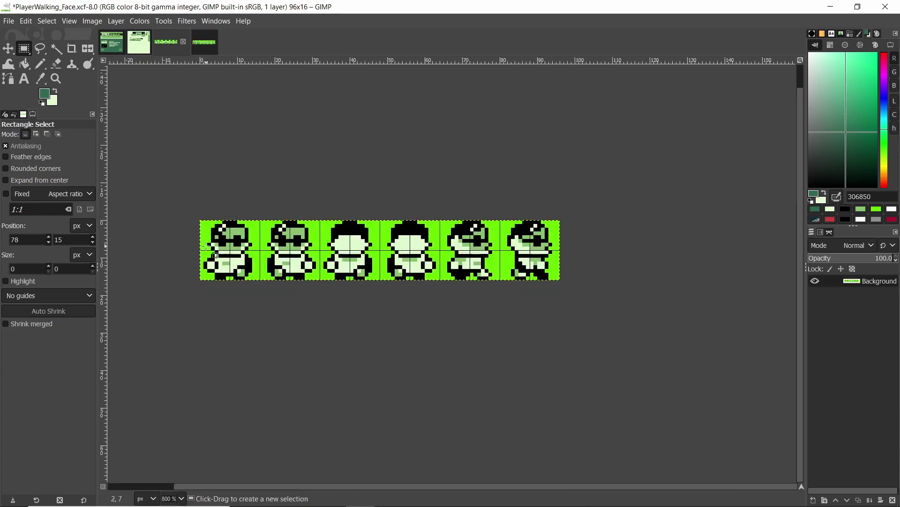
{"action": "scroll", "coordinate": [354, 240], "scroll_direction": "up", "scroll_amount": 1, "text": "ctrl"}
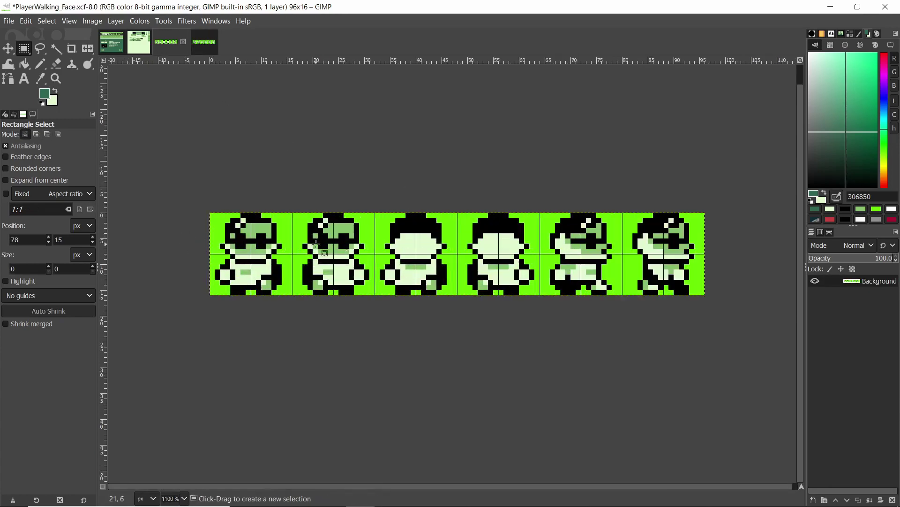
Try painting the first sprite's dark eye mid green with the Pencil, then undo it
{"action": "key", "text": "n"}
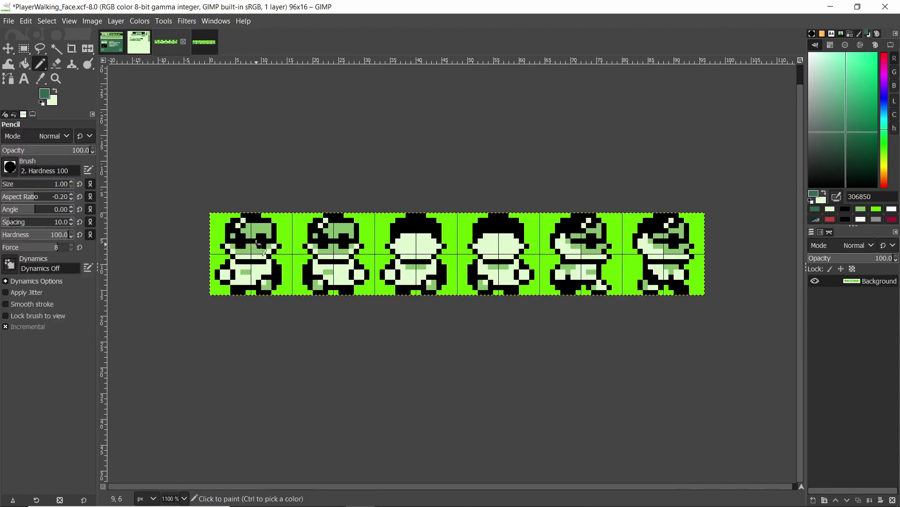
{"action": "scroll", "coordinate": [244, 238], "scroll_direction": "up", "scroll_amount": 2, "text": "ctrl"}
{"action": "left_click", "coordinate": [255, 232], "text": "ctrl"}
{"action": "left_click_drag", "start_coordinate": [258, 232], "coordinate": [286, 241]}
{"action": "scroll", "coordinate": [286, 242], "scroll_direction": "down", "scroll_amount": 3, "text": "ctrl"}
{"action": "scroll", "coordinate": [356, 244], "scroll_direction": "up", "scroll_amount": 3, "text": "ctrl"}
{"action": "key", "text": "ctrl+z"}
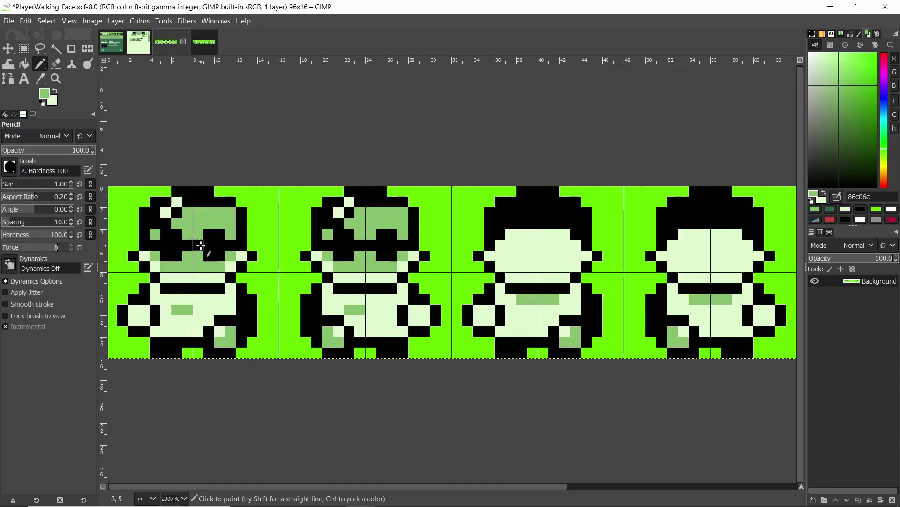
Paint light e0f8cf highlight pixels into the first sprite's dark eye
{"action": "scroll", "coordinate": [267, 263], "scroll_direction": "down", "scroll_amount": 2, "text": "ctrl"}
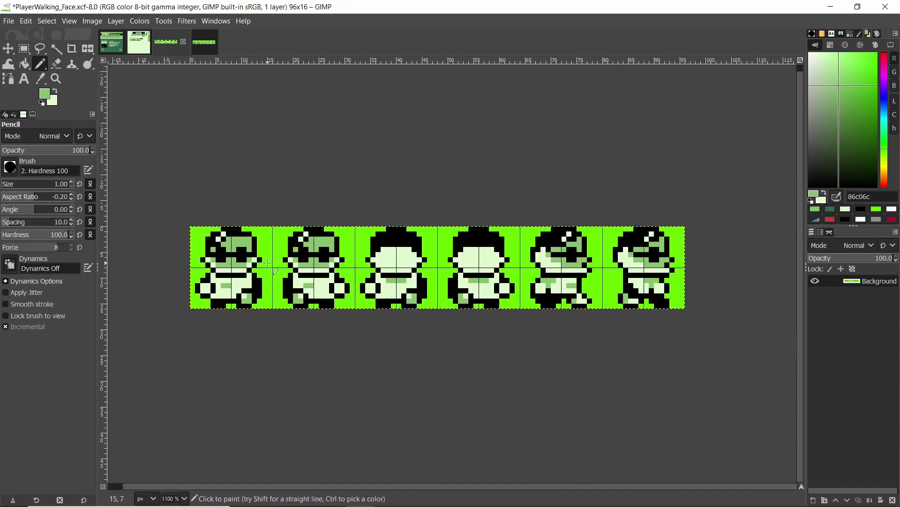
{"action": "scroll", "coordinate": [242, 289], "scroll_direction": "up", "scroll_amount": 4, "text": "ctrl"}
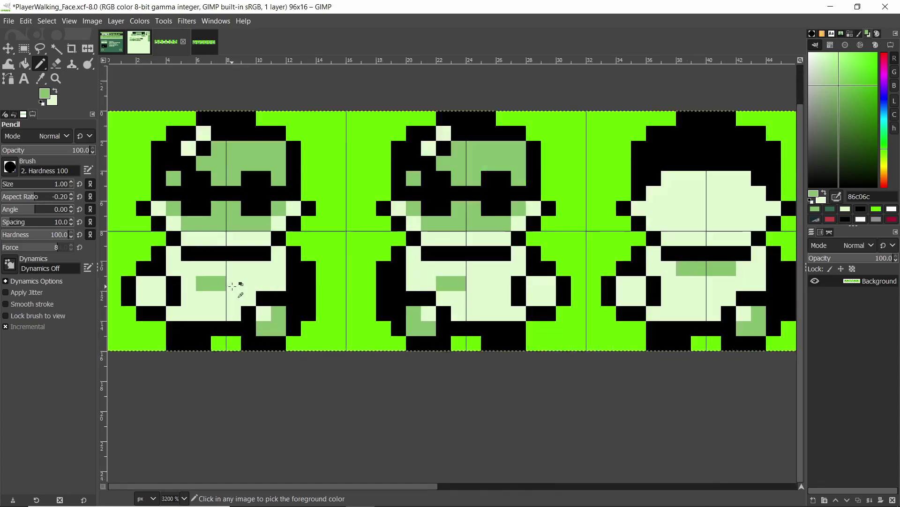
{"action": "left_click", "coordinate": [241, 289], "text": "ctrl"}
{"action": "left_click", "coordinate": [186, 159]}
{"action": "left_click", "coordinate": [256, 155]}
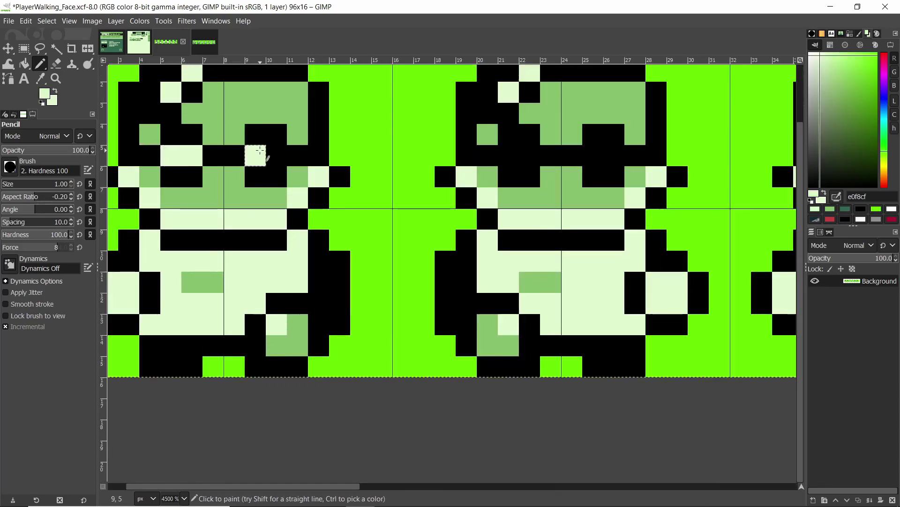
{"action": "left_click", "coordinate": [277, 155]}
{"action": "scroll", "coordinate": [281, 152], "scroll_direction": "down", "scroll_amount": 5, "text": "ctrl"}
Paste the copied pixels and anchor them into the strip's background layer
{"action": "key", "text": "ctrl+v"}
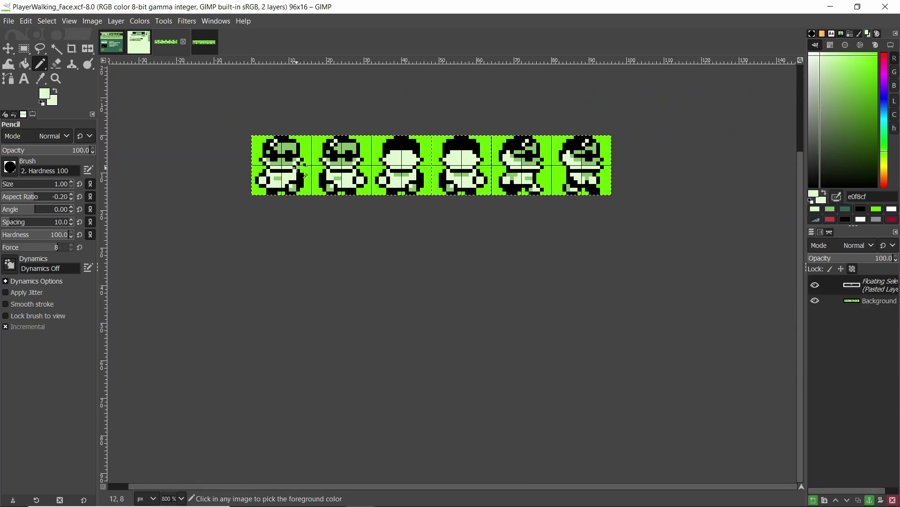
{"action": "key", "text": "ctrl+h"}
{"action": "left_click", "coordinate": [27, 51]}
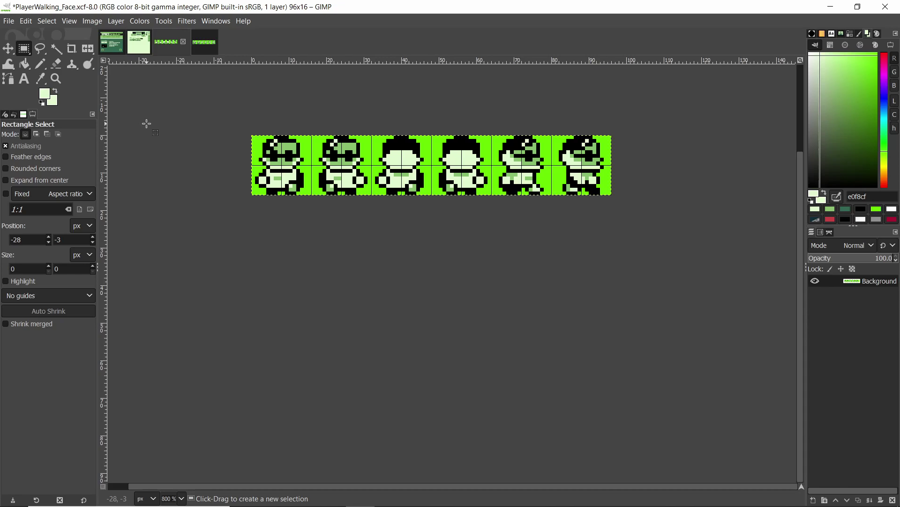
{"action": "scroll", "coordinate": [328, 234], "scroll_direction": "up", "scroll_amount": 2}
{"action": "scroll", "coordinate": [408, 265], "scroll_direction": "up", "scroll_amount": 1, "text": "ctrl"}
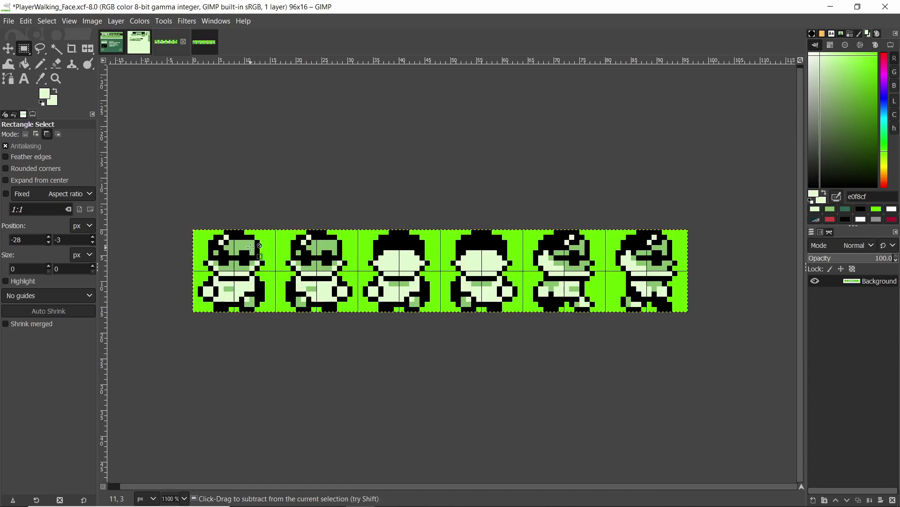
Duplicate the sprite sheet and paint a black outline on the first character's head
{"action": "key", "text": "ctrl+d"}
{"action": "scroll", "coordinate": [282, 255], "scroll_direction": "up", "scroll_amount": 5, "text": "ctrl"}
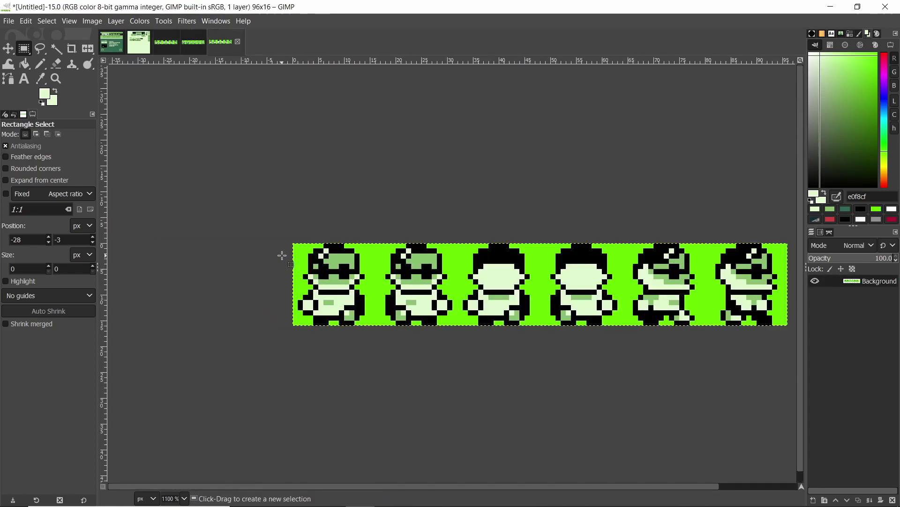
{"action": "scroll", "coordinate": [312, 260], "scroll_direction": "up", "scroll_amount": 1, "text": "ctrl"}
{"action": "key", "text": "n"}
{"action": "scroll", "coordinate": [340, 286], "scroll_direction": "up", "scroll_amount": 1, "text": "ctrl"}
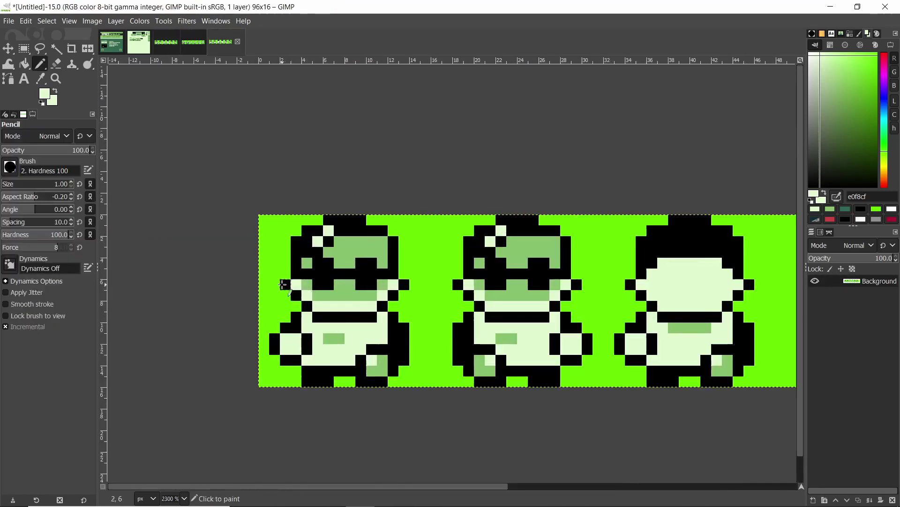
{"action": "left_click", "coordinate": [283, 284], "text": "ctrl"}
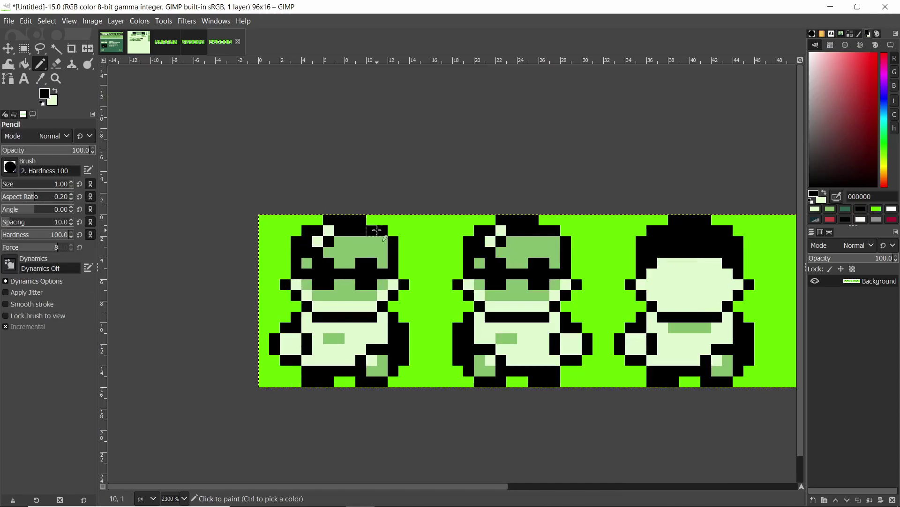
{"action": "left_click", "coordinate": [403, 254]}
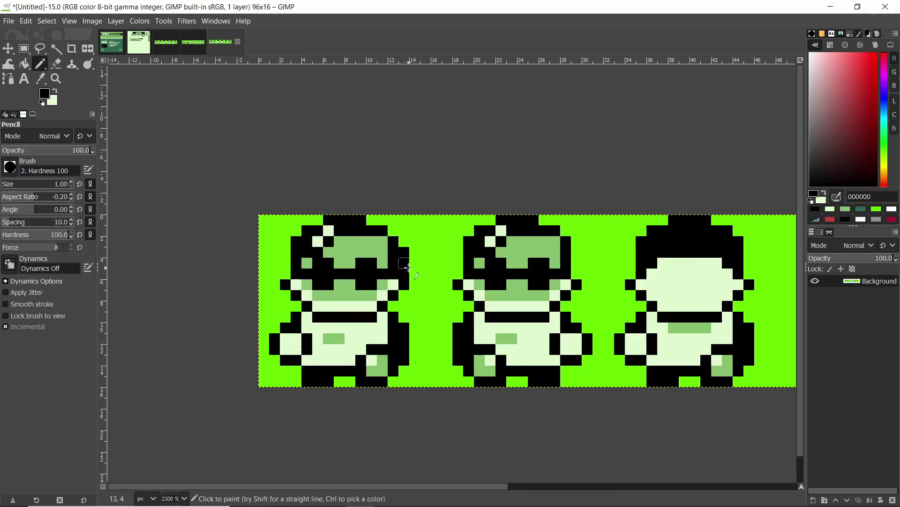
{"action": "left_click", "coordinate": [285, 252]}
{"action": "left_click", "coordinate": [285, 262]}
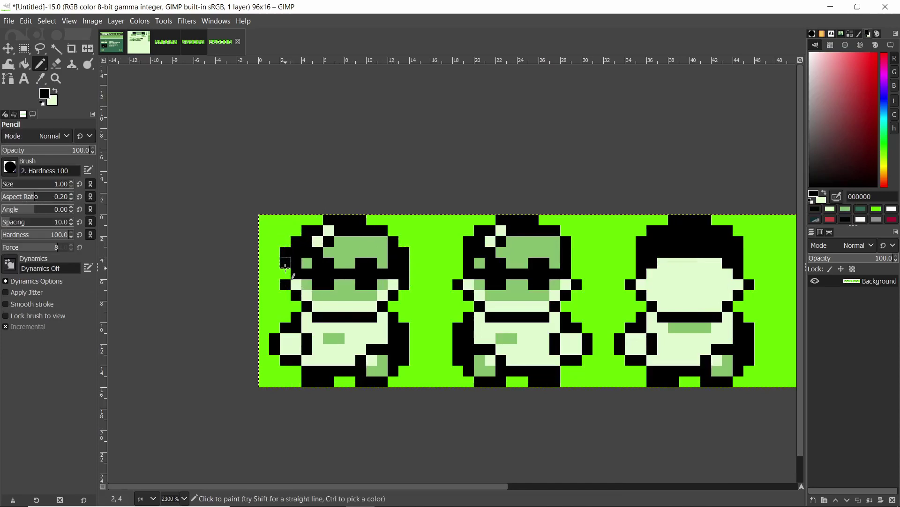
Fill the first head with mid green and add light highlights to form a helmet
{"action": "left_click", "coordinate": [295, 274], "text": "ctrl"}
{"action": "left_click", "coordinate": [296, 262]}
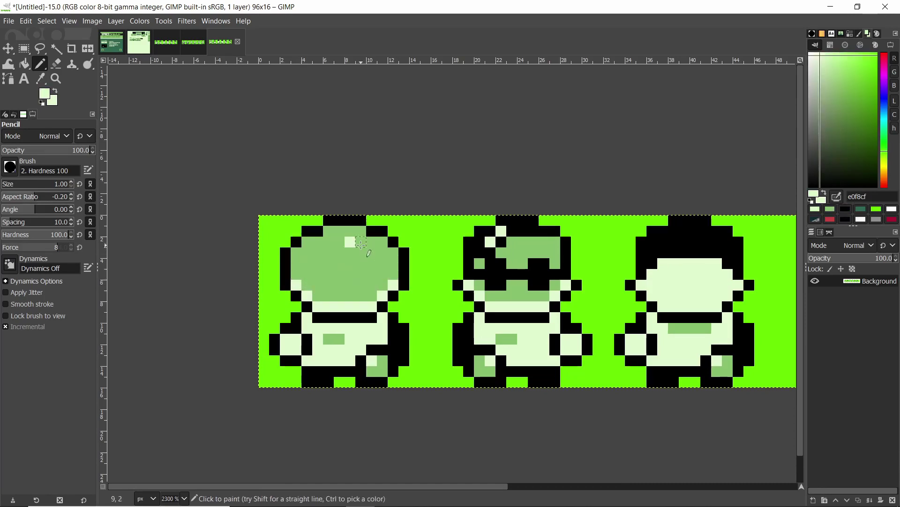
{"action": "left_click", "coordinate": [362, 242]}
{"action": "left_click", "coordinate": [372, 253]}
{"action": "left_click", "coordinate": [382, 264]}
{"action": "scroll", "coordinate": [383, 263], "scroll_direction": "down", "scroll_amount": 4, "text": "ctrl"}
{"action": "scroll", "coordinate": [406, 254], "scroll_direction": "up", "scroll_amount": 3, "text": "ctrl"}
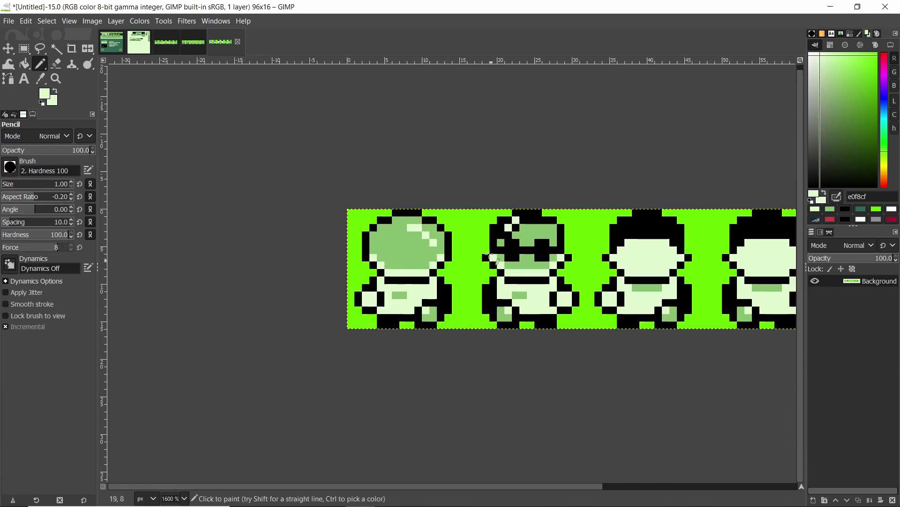
{"action": "scroll", "coordinate": [436, 239], "scroll_direction": "down", "scroll_amount": 2, "text": "ctrl"}
{"action": "scroll", "coordinate": [441, 237], "scroll_direction": "up", "scroll_amount": 1, "text": "ctrl"}
{"action": "scroll", "coordinate": [441, 237], "scroll_direction": "up", "scroll_amount": 1, "text": "ctrl"}
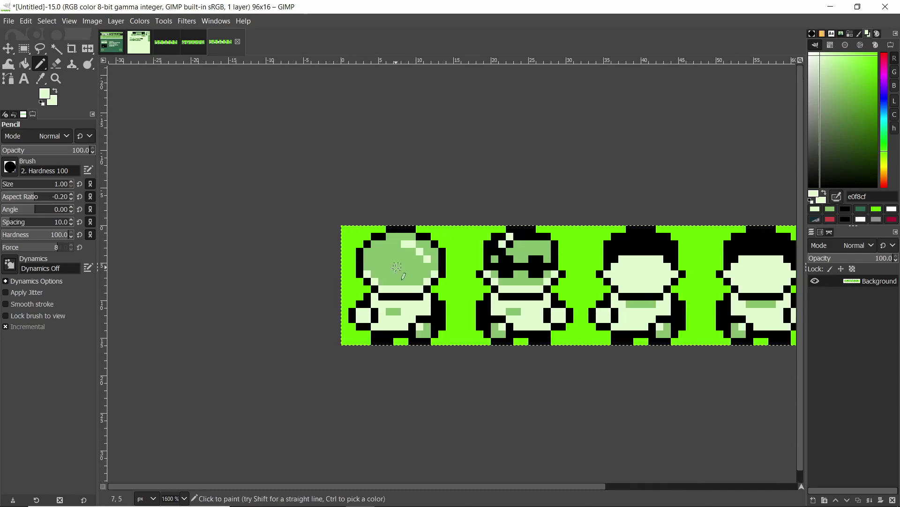
{"action": "scroll", "coordinate": [349, 282], "scroll_direction": "right", "scroll_amount": 3}
{"action": "scroll", "coordinate": [350, 282], "scroll_direction": "down", "scroll_amount": 1, "text": "ctrl"}
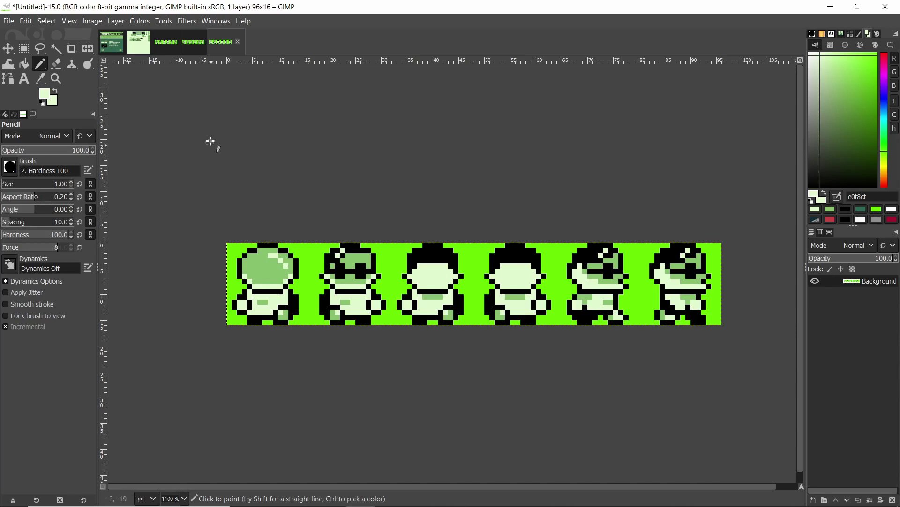
View the gridded PlayerWalking_Face sheet, then switch to the Tiled ship map
{"action": "left_click", "coordinate": [173, 46]}
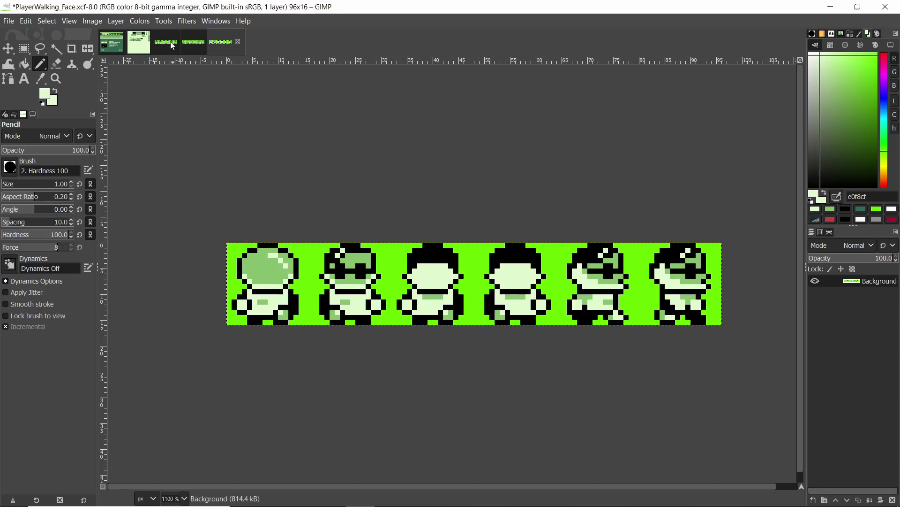
{"action": "left_click", "coordinate": [173, 45]}
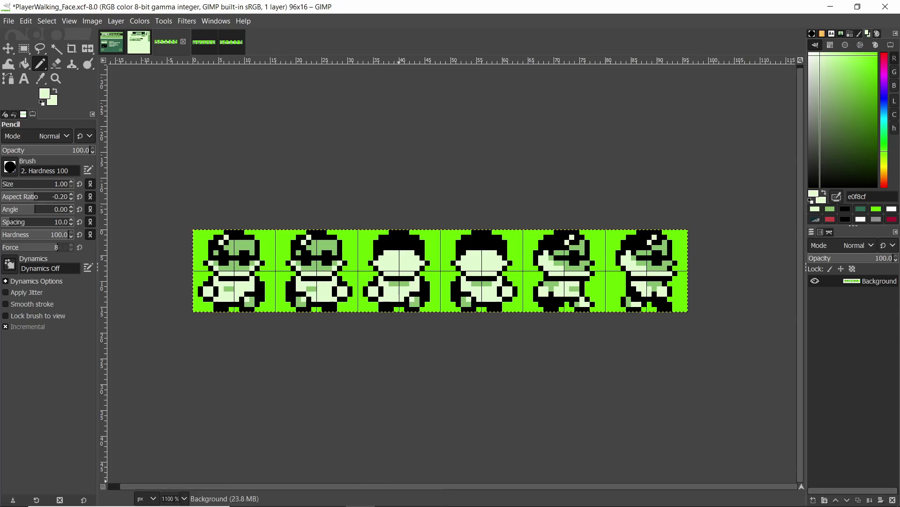
{"action": "left_click", "coordinate": [418, 497]}
{"action": "key", "text": "ctrl"}
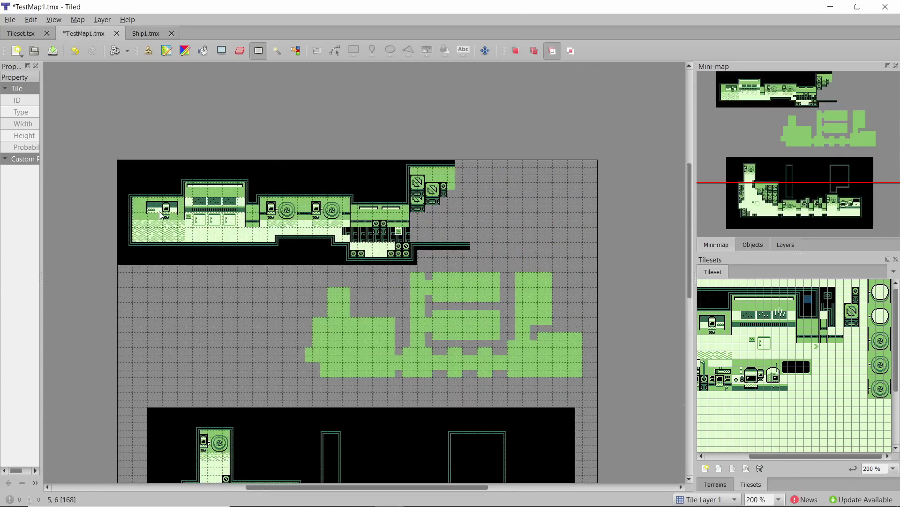
{"action": "scroll", "coordinate": [143, 207], "scroll_direction": "up", "scroll_amount": 2, "text": "ctrl"}
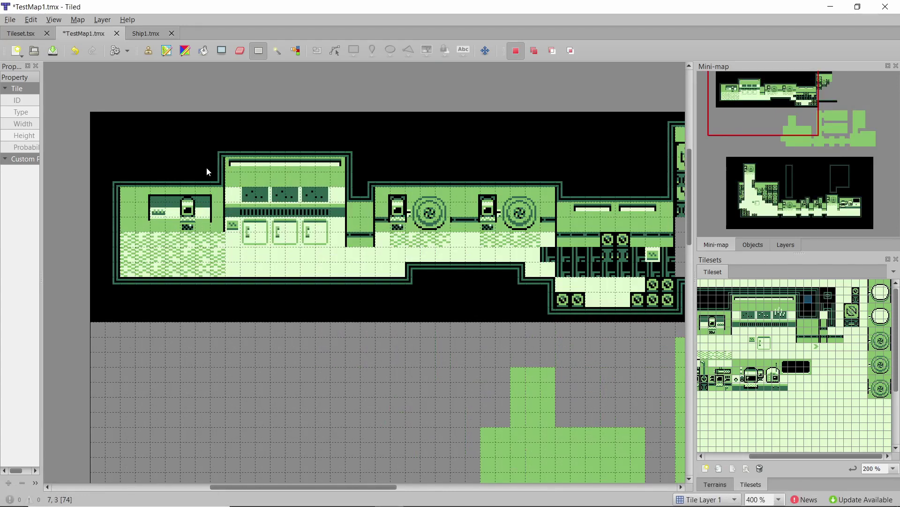
{"action": "scroll", "coordinate": [254, 197], "scroll_direction": "up", "scroll_amount": 1, "text": "ctrl"}
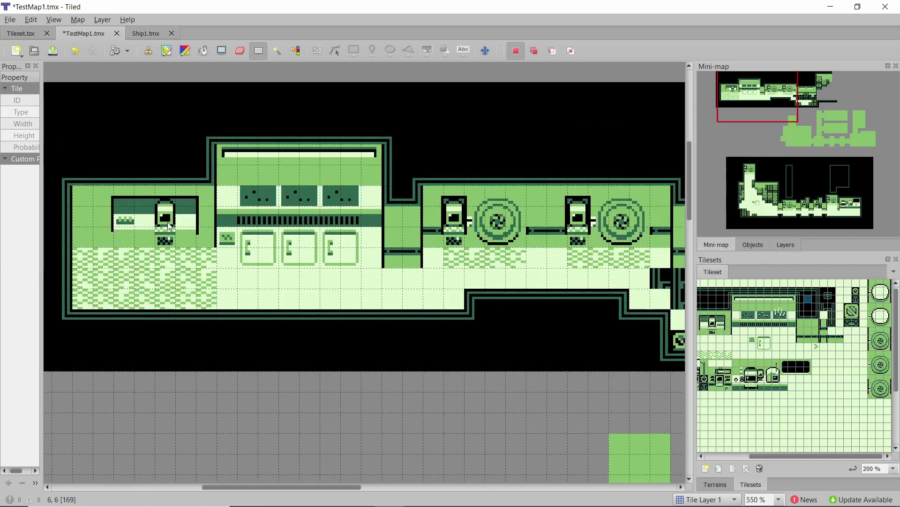
{"action": "scroll", "coordinate": [225, 230], "scroll_direction": "right", "scroll_amount": 5}
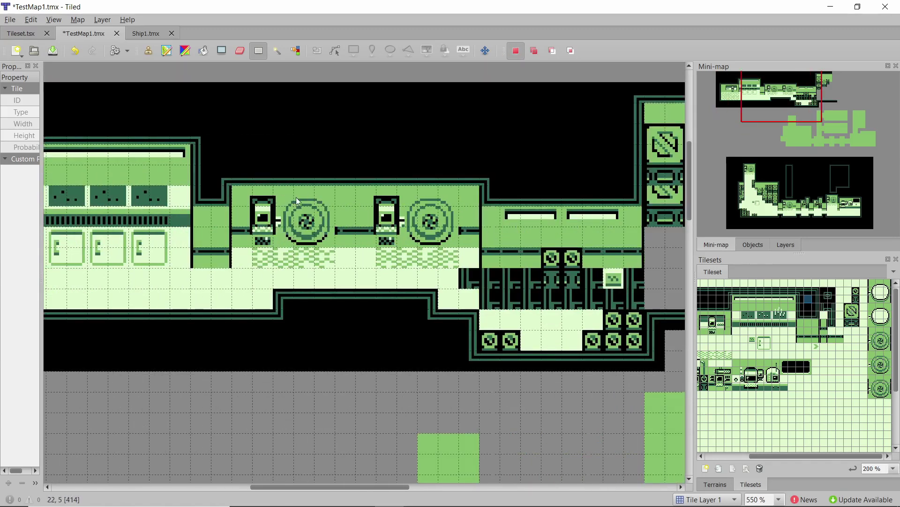
{"action": "scroll", "coordinate": [325, 220], "scroll_direction": "right", "scroll_amount": 3}
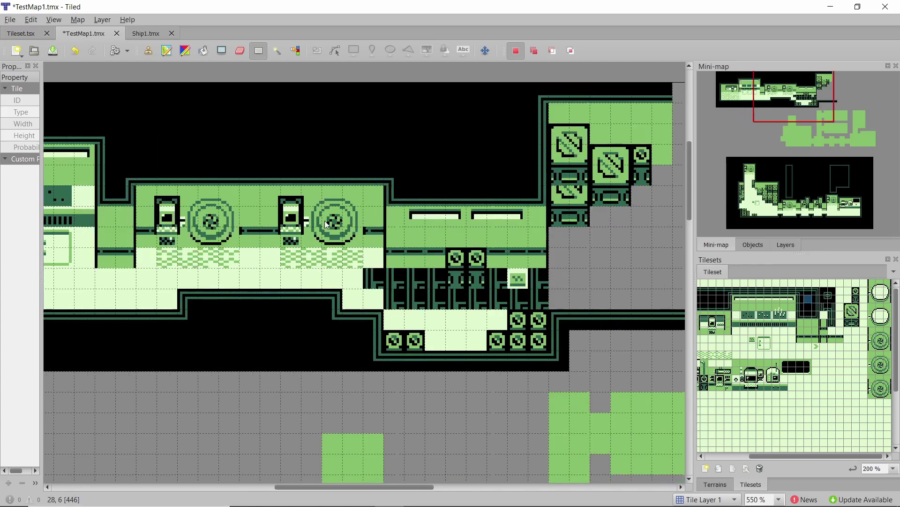
{"action": "scroll", "coordinate": [325, 220], "scroll_direction": "left", "scroll_amount": 3}
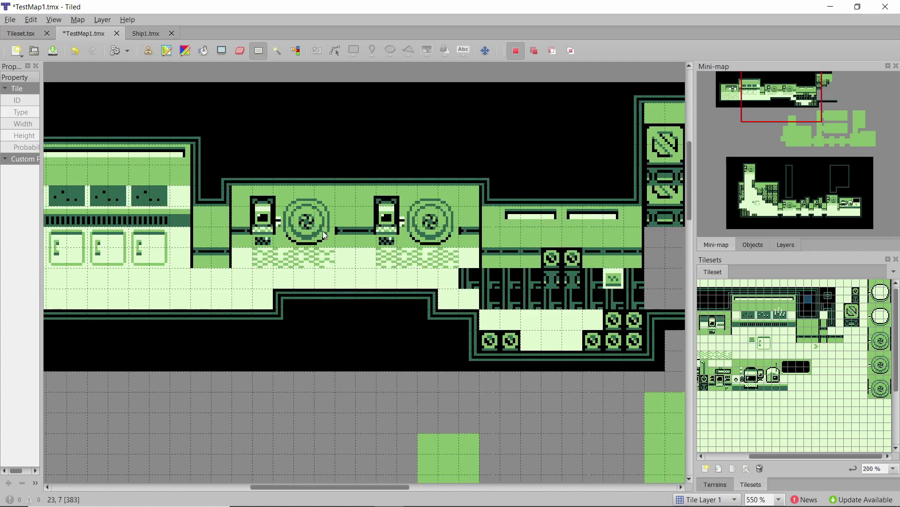
{"action": "scroll", "coordinate": [488, 230], "scroll_direction": "right", "scroll_amount": 5}
{"action": "scroll", "coordinate": [487, 230], "scroll_direction": "down", "scroll_amount": 2}
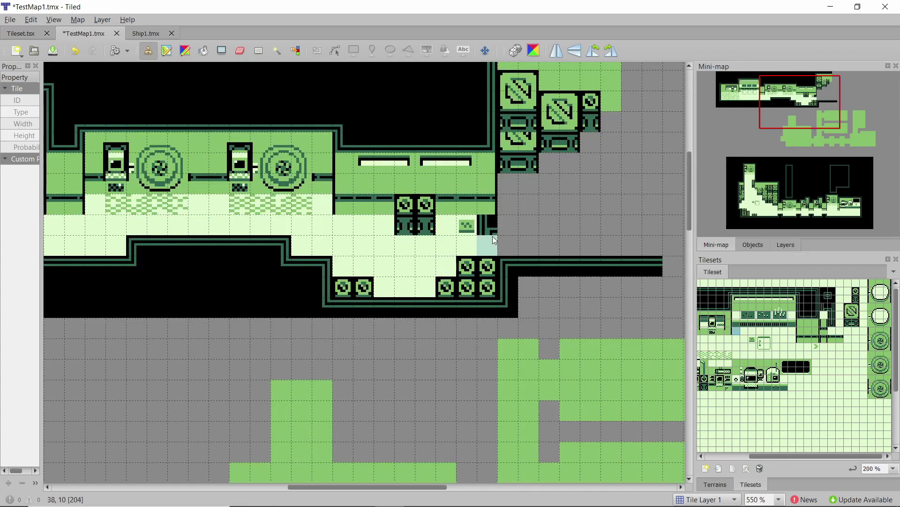
{"action": "key", "text": "b"}
{"action": "scroll", "coordinate": [487, 229], "scroll_direction": "down", "scroll_amount": 2, "text": "ctrl"}
{"action": "scroll", "coordinate": [469, 231], "scroll_direction": "up", "scroll_amount": 2, "text": "ctrl"}
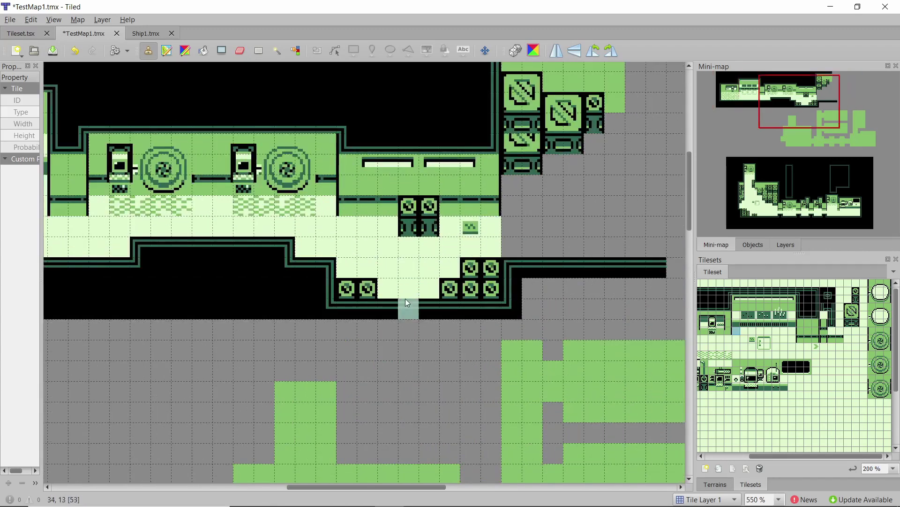
{"action": "scroll", "coordinate": [393, 227], "scroll_direction": "up", "scroll_amount": 2}
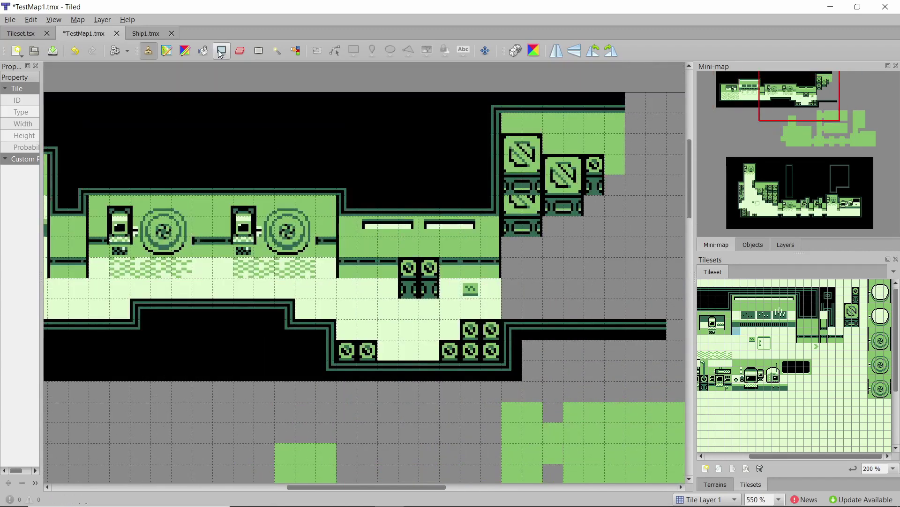
{"action": "scroll", "coordinate": [286, 180], "scroll_direction": "down", "scroll_amount": 2, "text": "ctrl"}
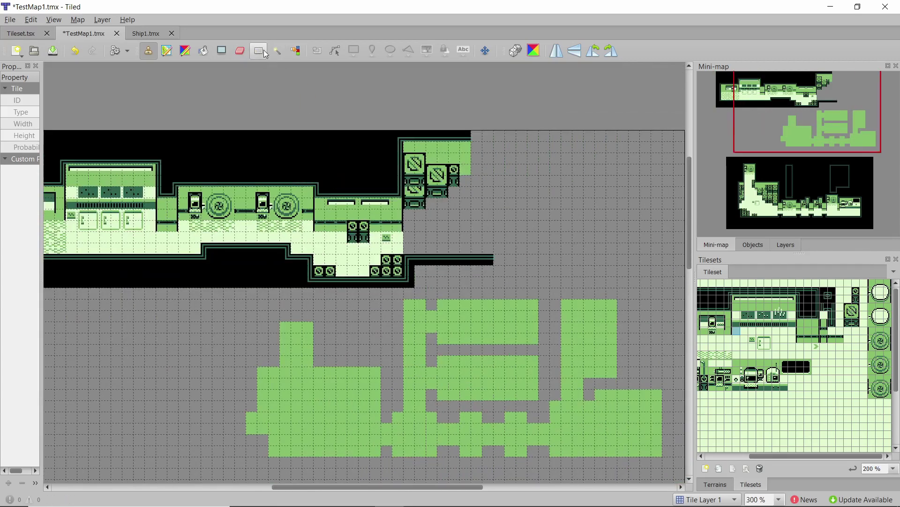
{"action": "key", "text": "r"}
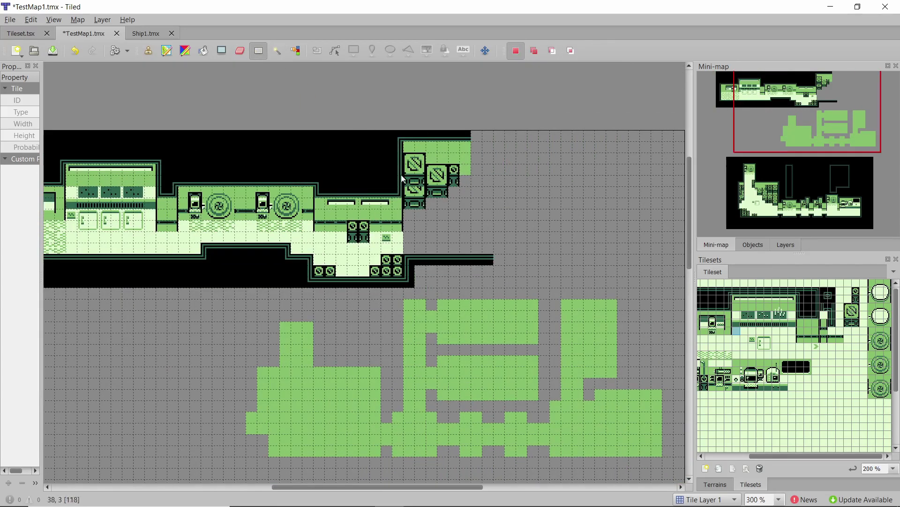
{"action": "key", "text": "ctrl"}
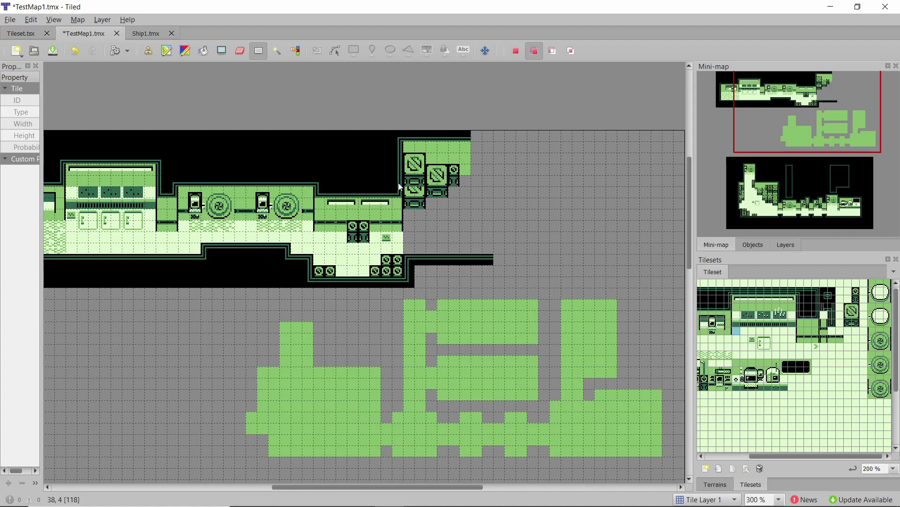
{"action": "scroll", "coordinate": [398, 182], "scroll_direction": "up", "scroll_amount": 2}
{"action": "scroll", "coordinate": [357, 233], "scroll_direction": "left", "scroll_amount": 3, "text": "shift"}
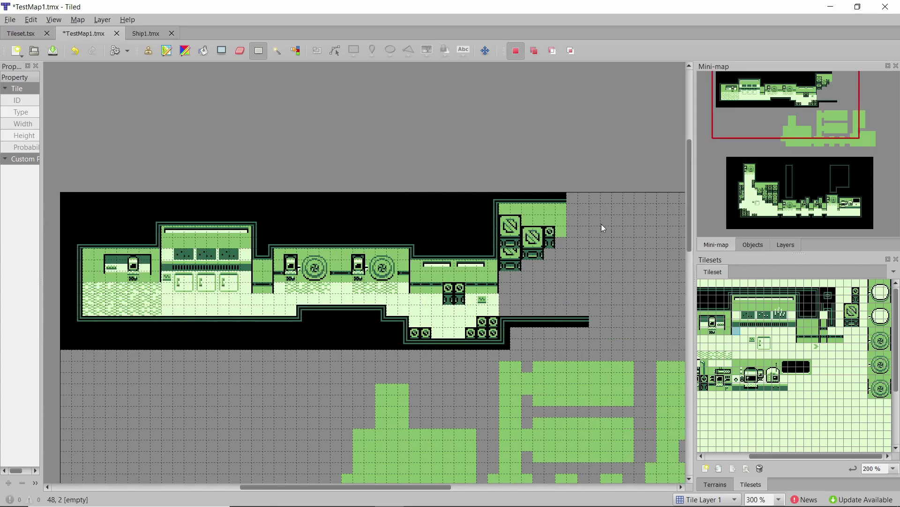
{"action": "scroll", "coordinate": [602, 225], "scroll_direction": "down", "scroll_amount": 4}
{"action": "scroll", "coordinate": [372, 302], "scroll_direction": "right", "scroll_amount": 6, "text": "shift"}
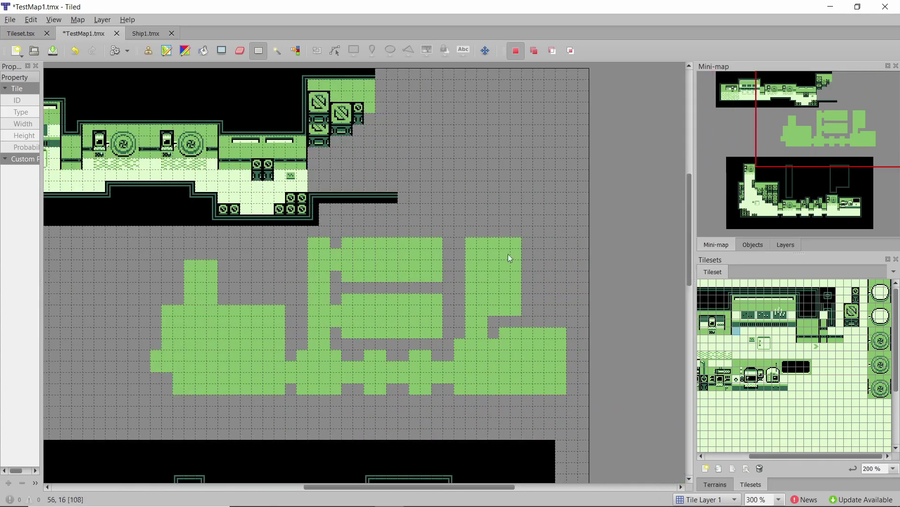
Choose the black tile for filling and navigate to the middle black shape
{"action": "left_click", "coordinate": [203, 51]}
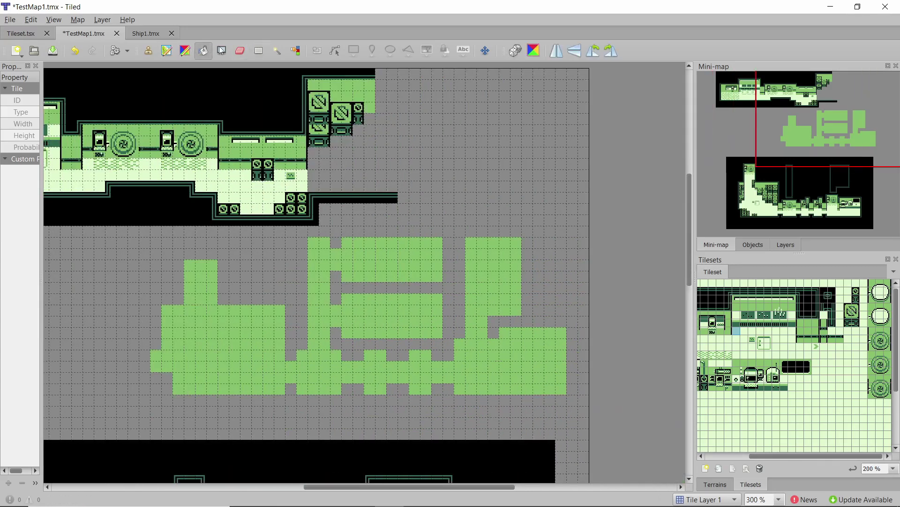
{"action": "left_click", "coordinate": [709, 303]}
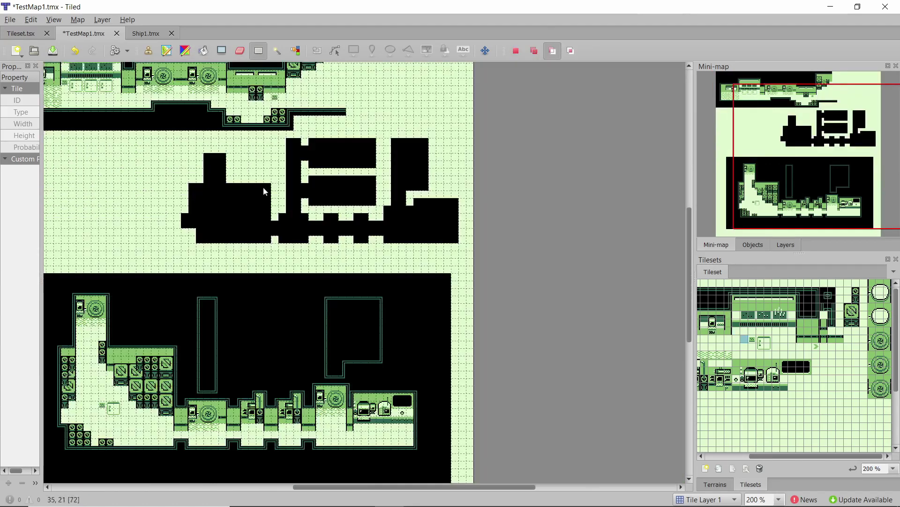
{"action": "scroll", "coordinate": [263, 186], "scroll_direction": "up", "scroll_amount": 3, "text": "ctrl"}
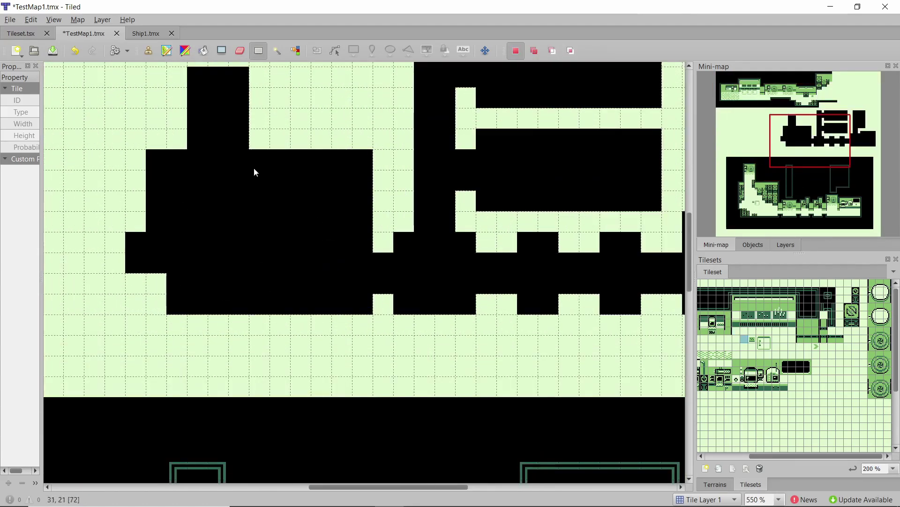
{"action": "scroll", "coordinate": [257, 266], "scroll_direction": "up", "scroll_amount": 1}
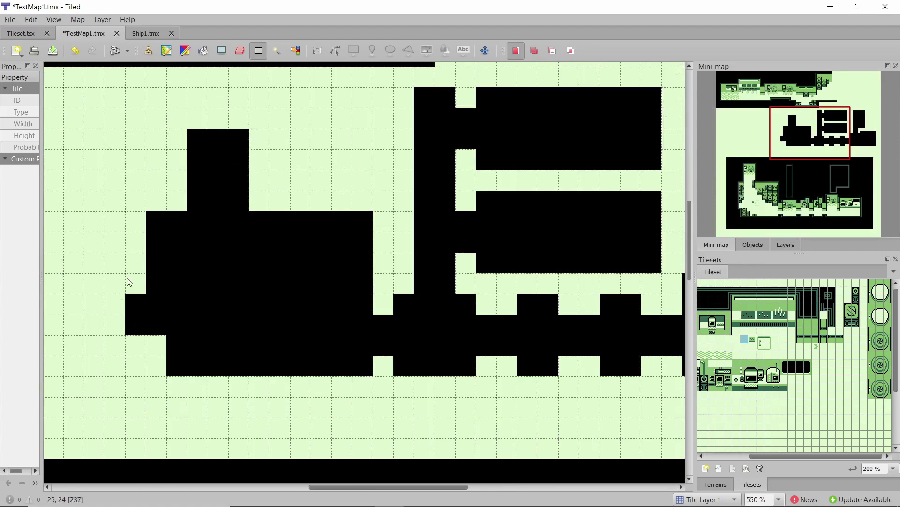
{"action": "key", "text": "shift"}
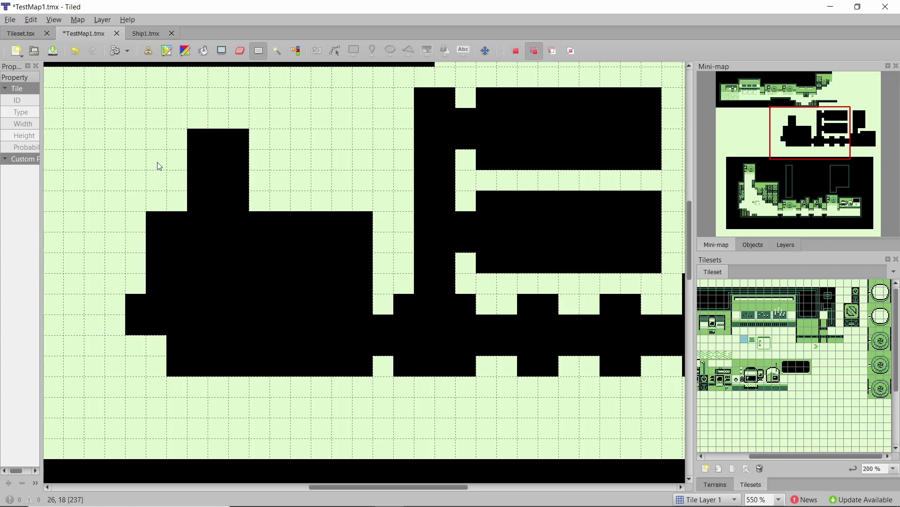
{"action": "scroll", "coordinate": [159, 166], "scroll_direction": "right", "scroll_amount": 2, "text": "shift"}
{"action": "scroll", "coordinate": [357, 312], "scroll_direction": "down", "scroll_amount": 3}
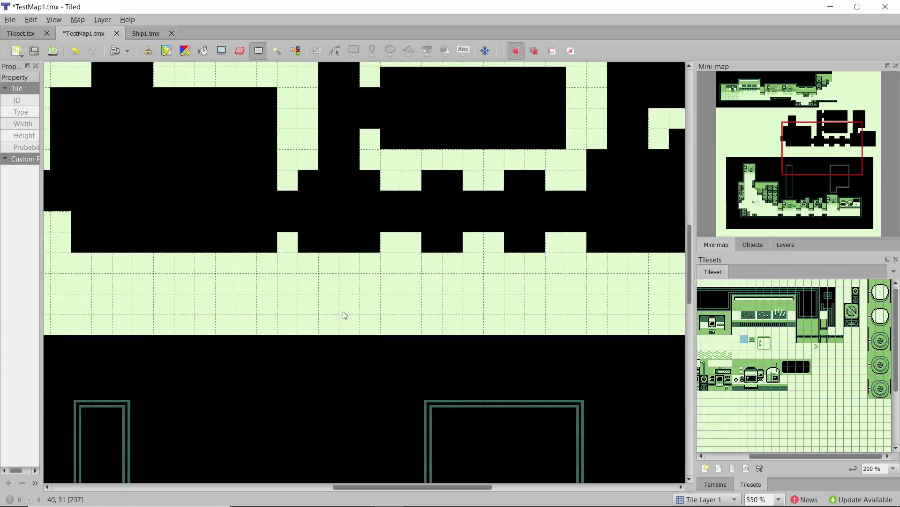
{"action": "scroll", "coordinate": [342, 311], "scroll_direction": "up", "scroll_amount": 4}
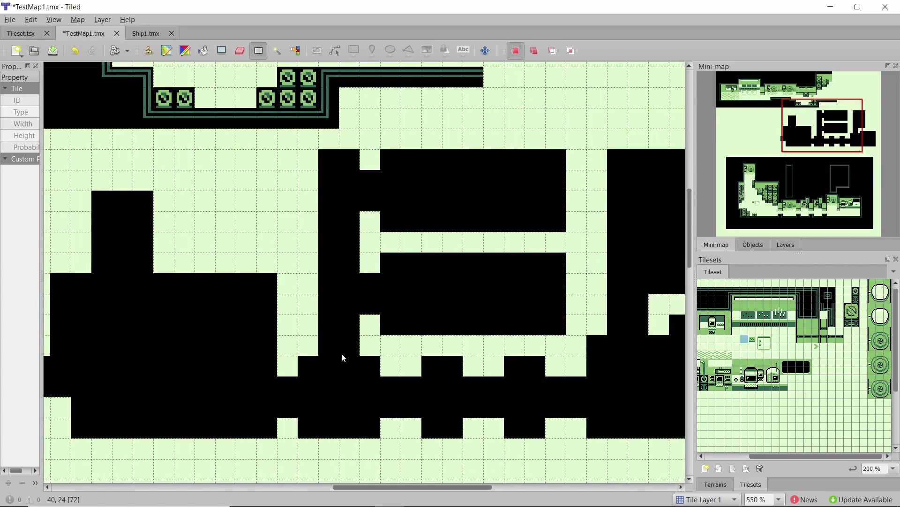
{"action": "scroll", "coordinate": [321, 332], "scroll_direction": "up", "scroll_amount": 1}
{"action": "scroll", "coordinate": [311, 317], "scroll_direction": "down", "scroll_amount": 1}
{"action": "scroll", "coordinate": [300, 296], "scroll_direction": "up", "scroll_amount": 2}
{"action": "scroll", "coordinate": [291, 278], "scroll_direction": "left", "scroll_amount": 4, "text": "shift"}
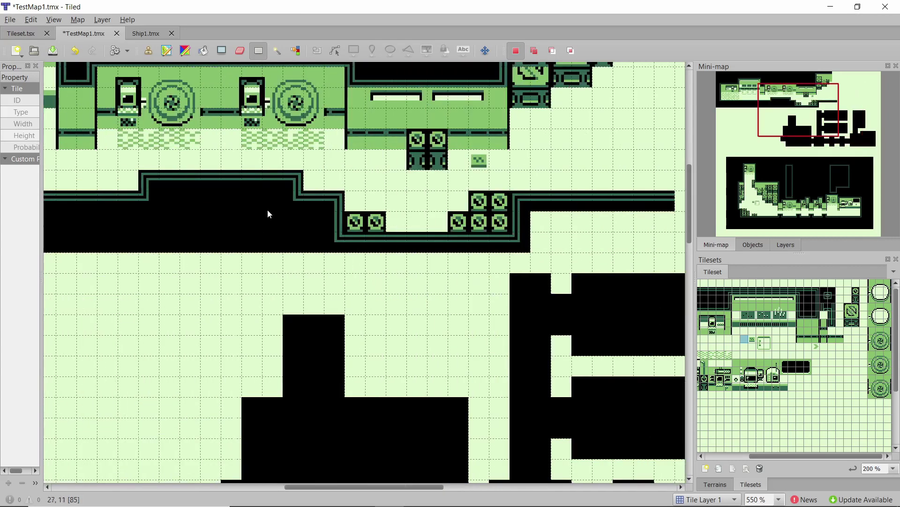
{"action": "scroll", "coordinate": [277, 197], "scroll_direction": "up", "scroll_amount": 1}
{"action": "scroll", "coordinate": [291, 155], "scroll_direction": "right", "scroll_amount": 4, "text": "shift"}
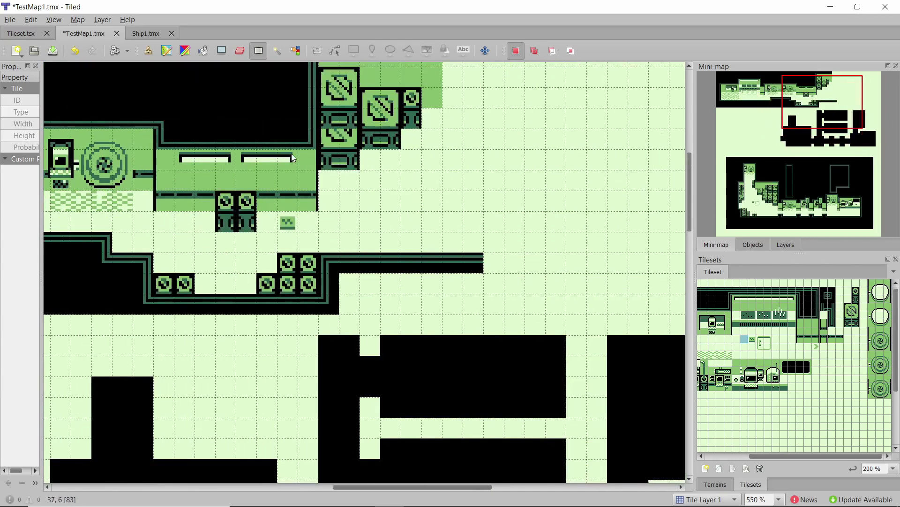
{"action": "scroll", "coordinate": [292, 158], "scroll_direction": "down", "scroll_amount": 2}
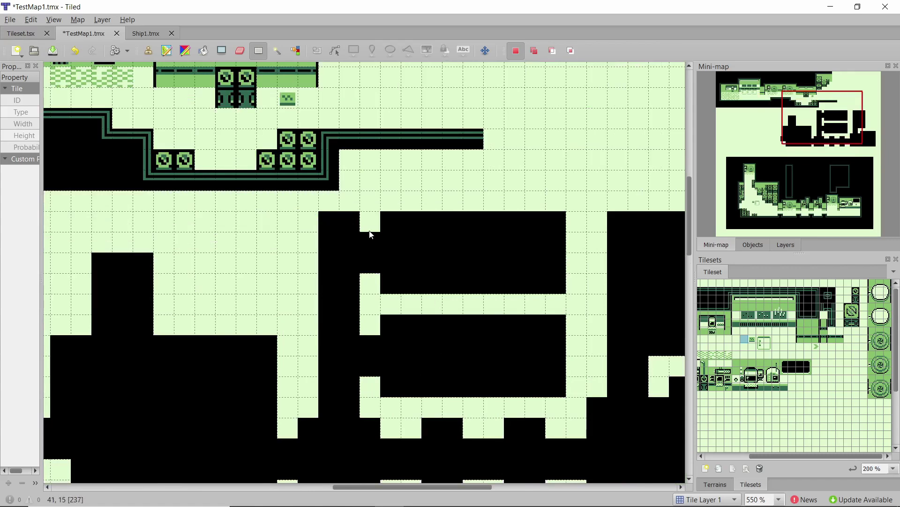
Fill a 10×5 block of black tiles starting at tile (50,19)
{"action": "left_click_drag", "start_coordinate": [369, 230], "coordinate": [550, 298]}
{"action": "scroll", "coordinate": [487, 319], "scroll_direction": "down", "scroll_amount": 1}
{"action": "scroll", "coordinate": [463, 322], "scroll_direction": "down", "scroll_amount": 1, "text": "ctrl"}
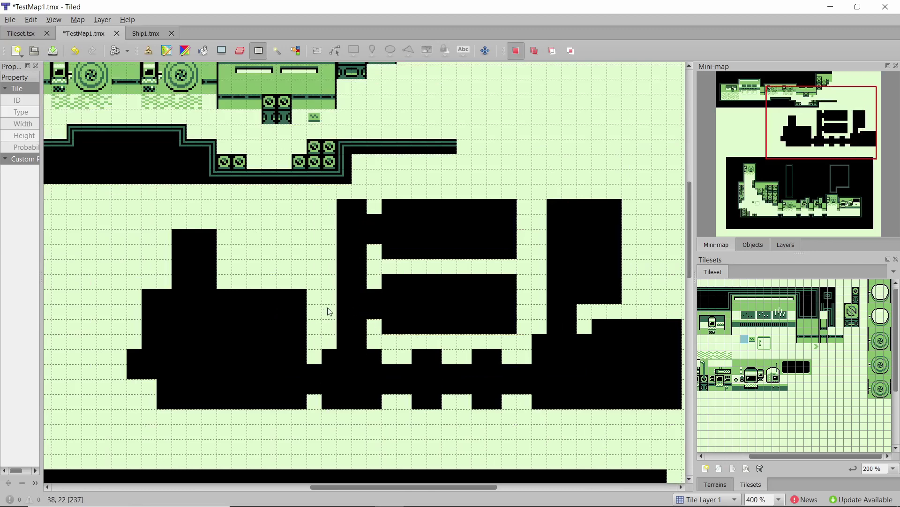
{"action": "scroll", "coordinate": [435, 368], "scroll_direction": "up", "scroll_amount": 2}
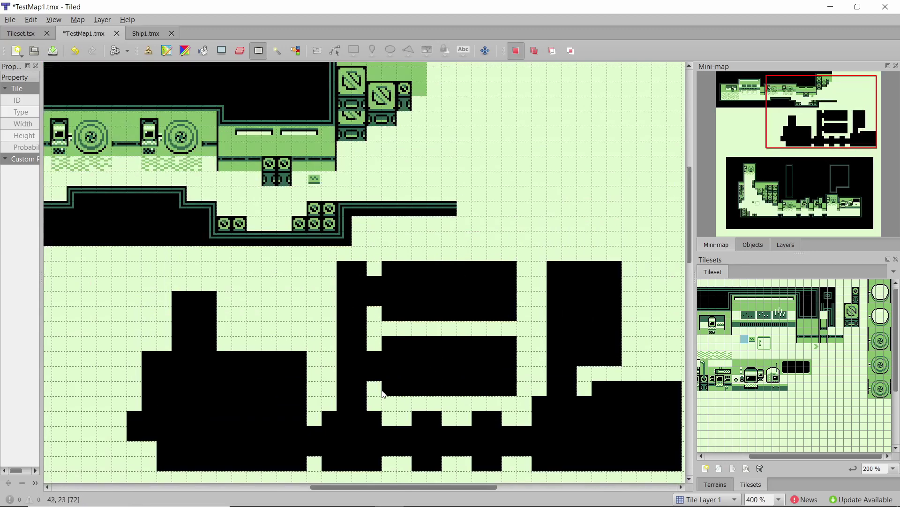
Select a rectangular area of map tiles
{"action": "left_click_drag", "start_coordinate": [383, 394], "coordinate": [446, 254]}
{"action": "scroll", "coordinate": [446, 254], "scroll_direction": "down", "scroll_amount": 1, "text": "ctrl"}
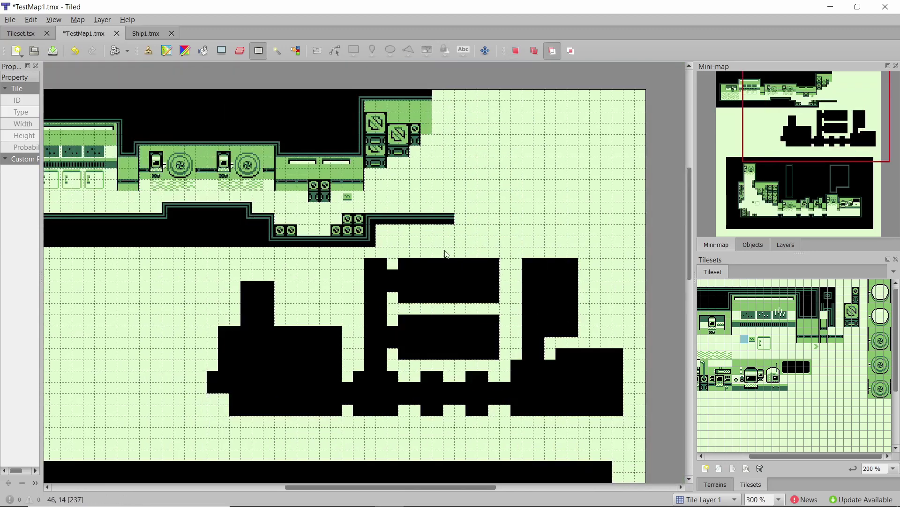
{"action": "scroll", "coordinate": [532, 359], "scroll_direction": "up", "scroll_amount": 2, "text": "ctrl"}
{"action": "scroll", "coordinate": [522, 344], "scroll_direction": "down", "scroll_amount": 2}
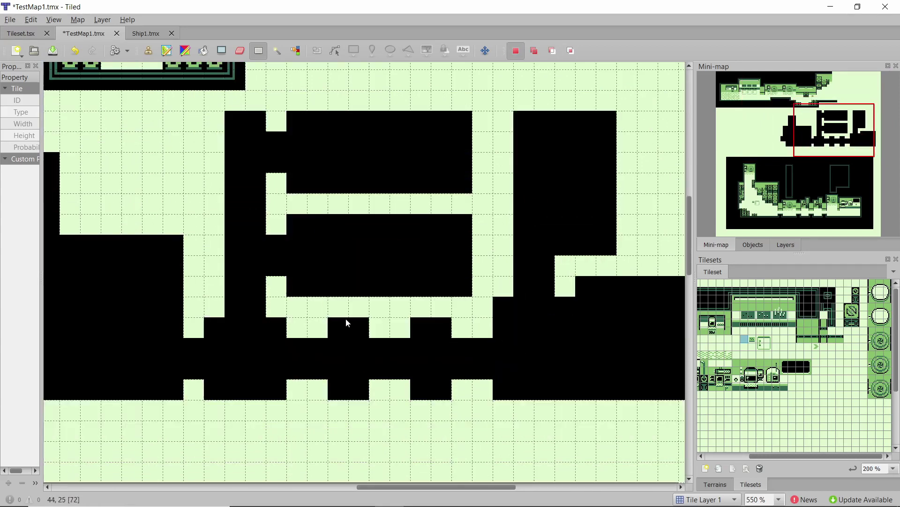
{"action": "left_click_drag", "start_coordinate": [349, 324], "coordinate": [367, 410]}
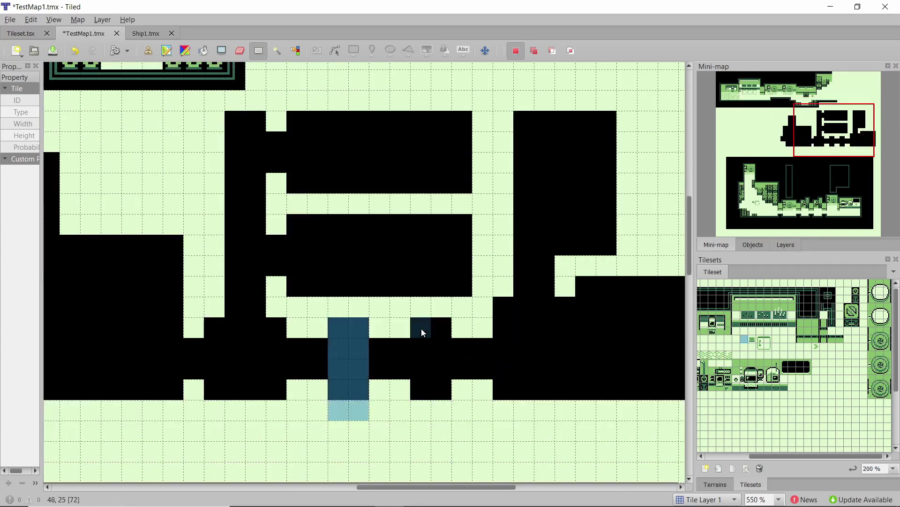
{"action": "left_click_drag", "start_coordinate": [421, 332], "coordinate": [460, 418]}
{"action": "left_click", "coordinate": [483, 328]}
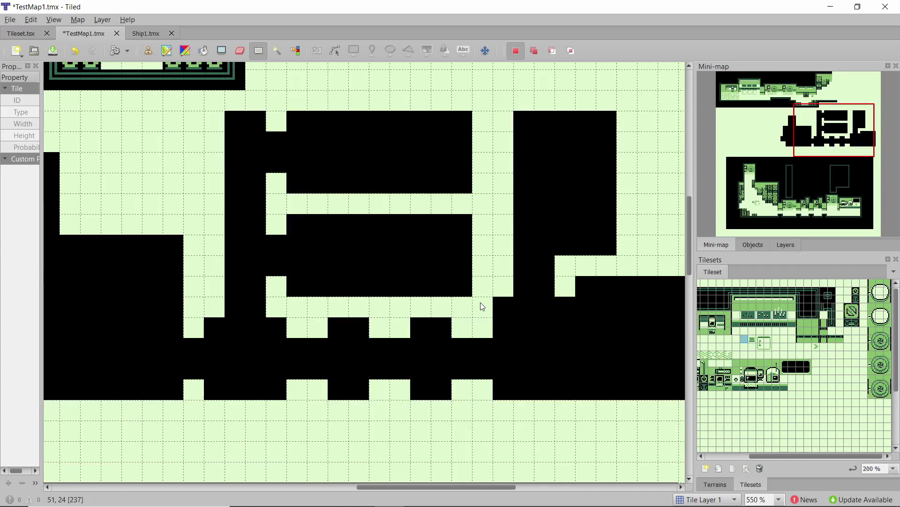
{"action": "scroll", "coordinate": [482, 306], "scroll_direction": "right", "scroll_amount": 3, "text": "shift"}
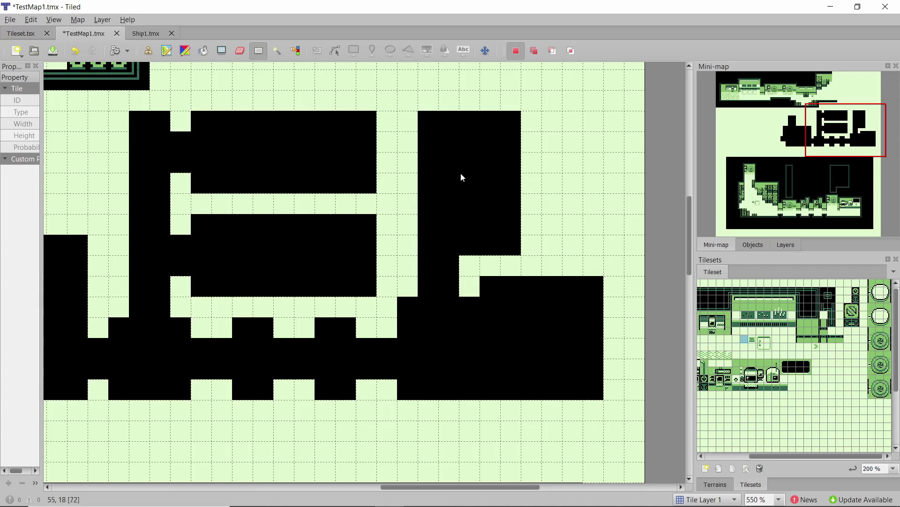
{"action": "left_click_drag", "start_coordinate": [397, 286], "coordinate": [598, 396]}
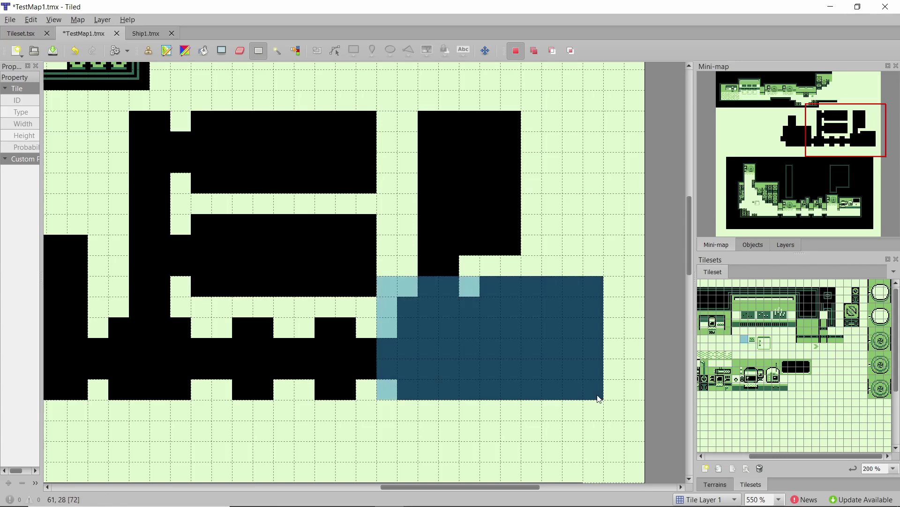
{"action": "left_click", "coordinate": [493, 175]}
{"action": "left_click_drag", "start_coordinate": [422, 115], "coordinate": [544, 264]}
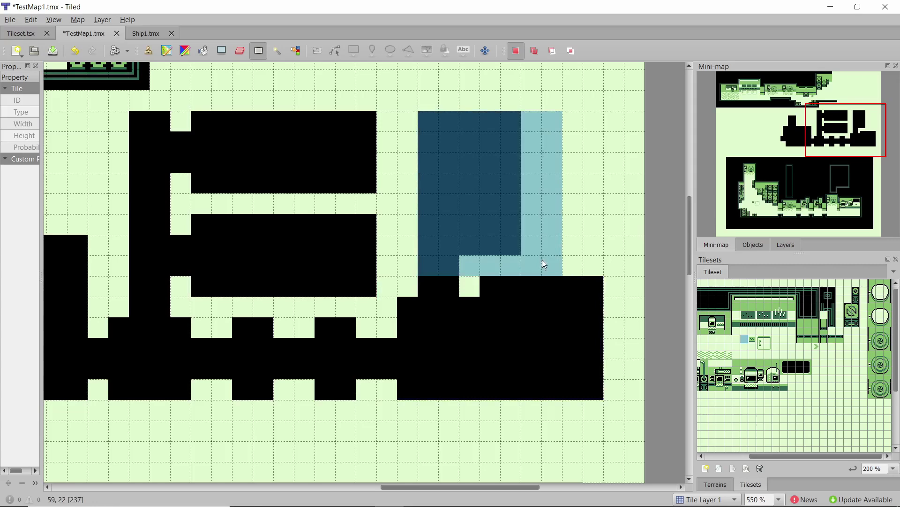
{"action": "left_click", "coordinate": [573, 221]}
{"action": "scroll", "coordinate": [442, 140], "scroll_direction": "down", "scroll_amount": 2, "text": "ctrl"}
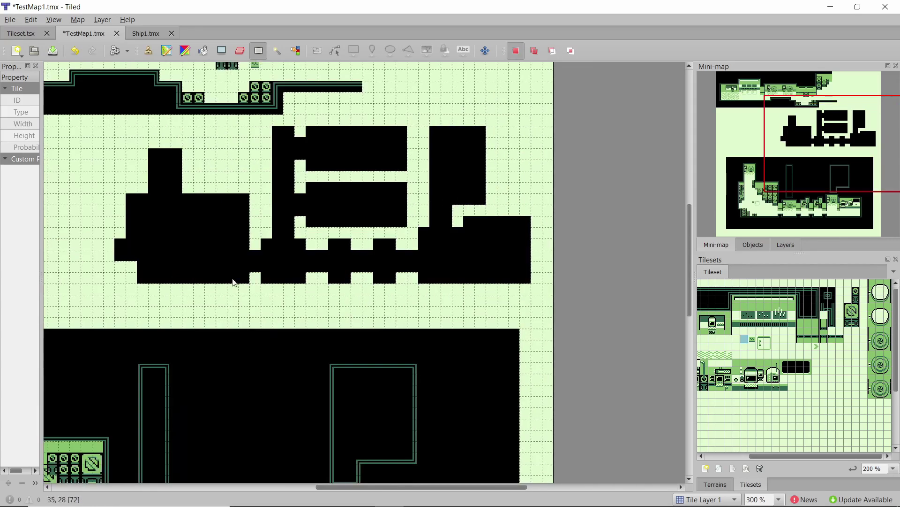
{"action": "scroll", "coordinate": [357, 247], "scroll_direction": "up", "scroll_amount": 3}
{"action": "scroll", "coordinate": [358, 245], "scroll_direction": "down", "scroll_amount": 3}
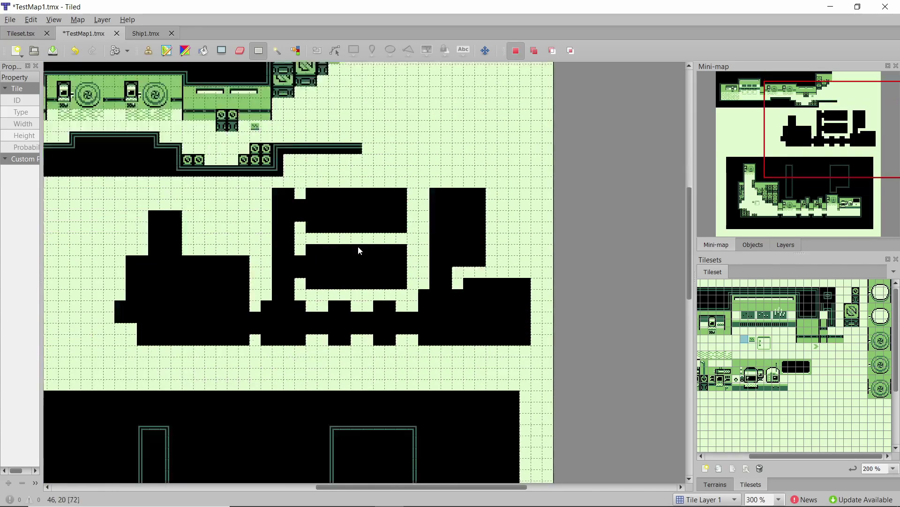
{"action": "scroll", "coordinate": [358, 246], "scroll_direction": "left", "scroll_amount": 4}
{"action": "scroll", "coordinate": [358, 246], "scroll_direction": "up", "scroll_amount": 3}
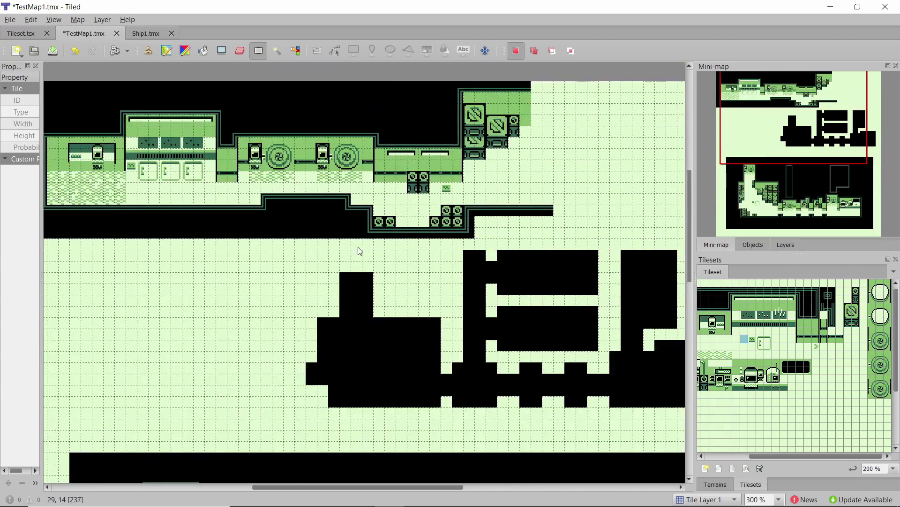
{"action": "scroll", "coordinate": [360, 250], "scroll_direction": "down", "scroll_amount": 8}
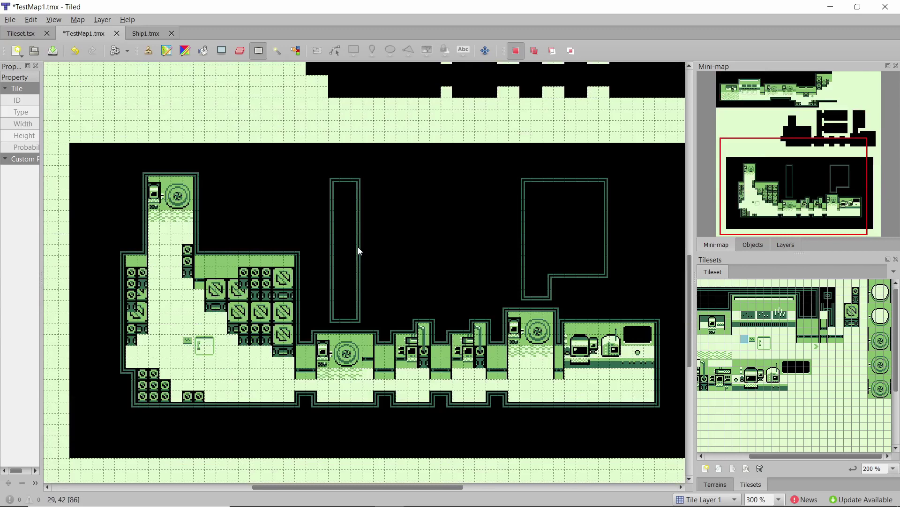
{"action": "scroll", "coordinate": [373, 262], "scroll_direction": "up", "scroll_amount": 3}
{"action": "scroll", "coordinate": [373, 262], "scroll_direction": "down", "scroll_amount": 2, "text": "ctrl"}
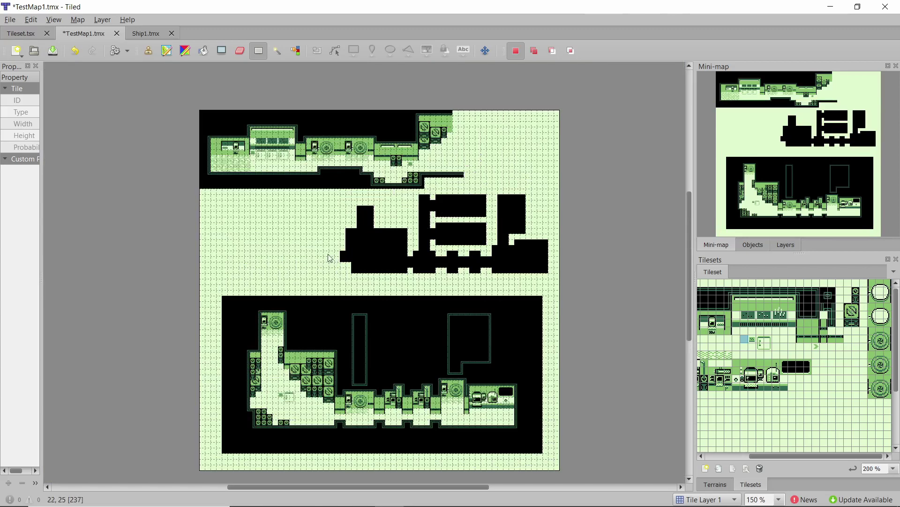
{"action": "scroll", "coordinate": [330, 258], "scroll_direction": "up", "scroll_amount": 2, "text": "ctrl"}
{"action": "scroll", "coordinate": [337, 228], "scroll_direction": "down", "scroll_amount": 1}
{"action": "scroll", "coordinate": [339, 231], "scroll_direction": "down", "scroll_amount": 1, "text": "ctrl"}
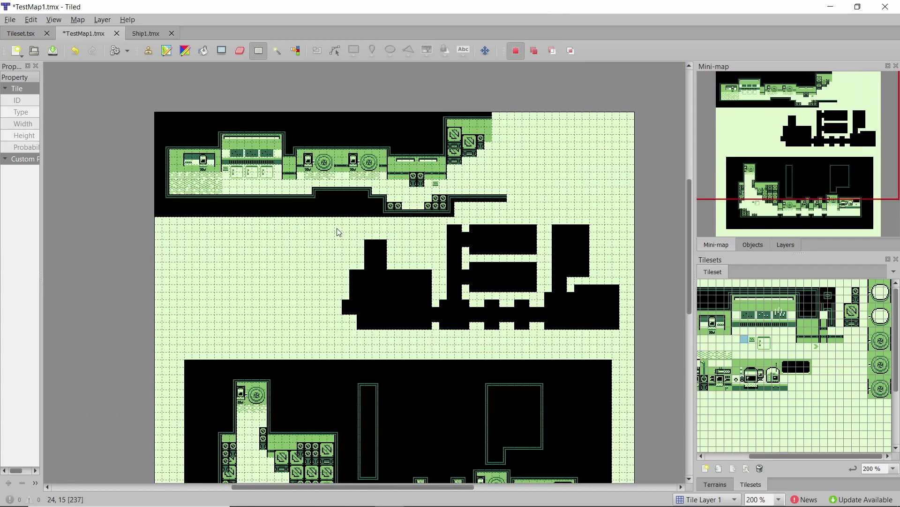
{"action": "scroll", "coordinate": [339, 232], "scroll_direction": "down", "scroll_amount": 2}
{"action": "scroll", "coordinate": [338, 231], "scroll_direction": "up", "scroll_amount": 4}
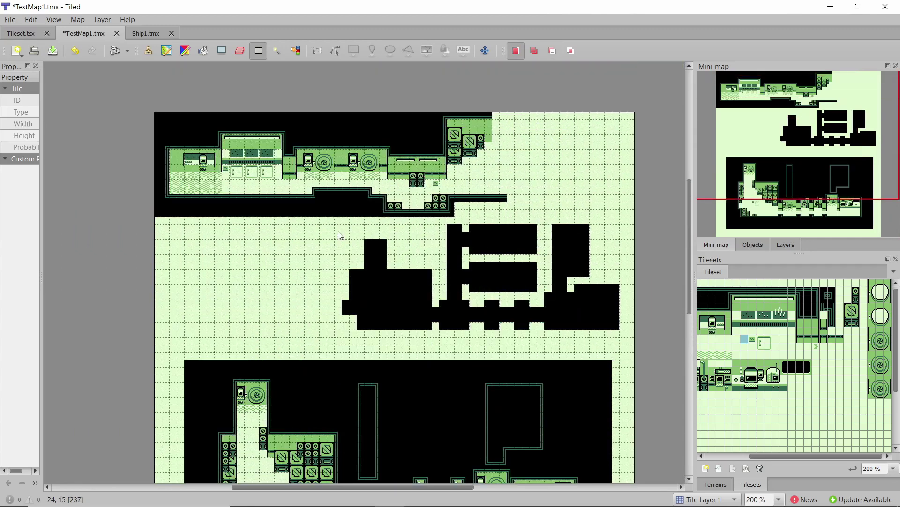
{"action": "scroll", "coordinate": [339, 240], "scroll_direction": "down", "scroll_amount": 1}
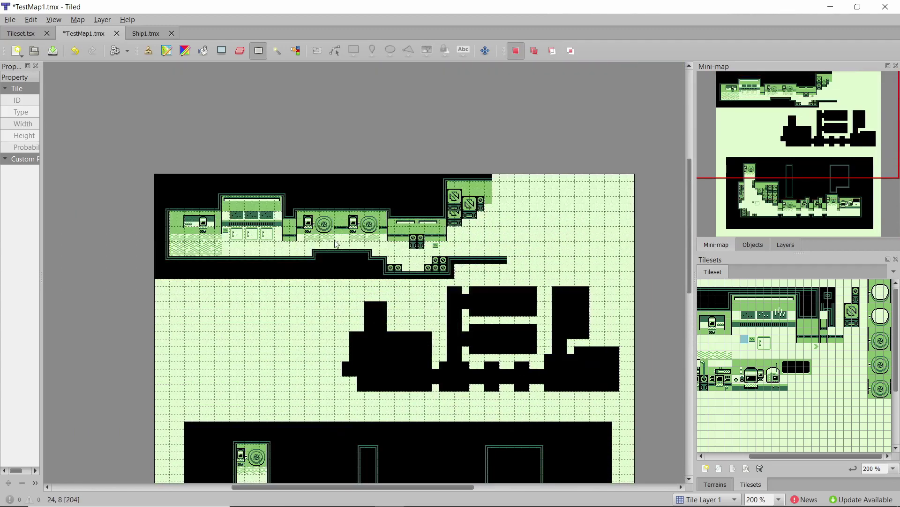
{"action": "scroll", "coordinate": [331, 251], "scroll_direction": "down", "scroll_amount": 1}
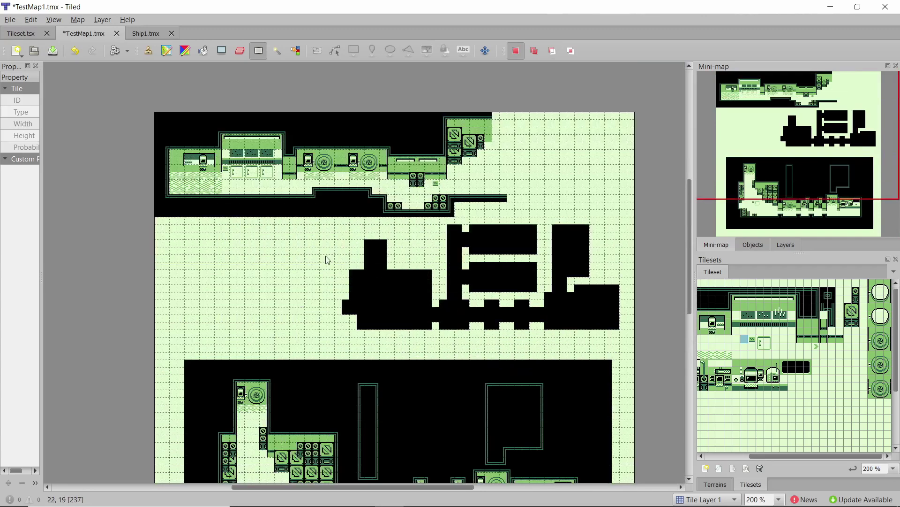
{"action": "scroll", "coordinate": [300, 263], "scroll_direction": "down", "scroll_amount": 1}
{"action": "scroll", "coordinate": [298, 263], "scroll_direction": "up", "scroll_amount": 1}
{"action": "scroll", "coordinate": [326, 271], "scroll_direction": "down", "scroll_amount": 2}
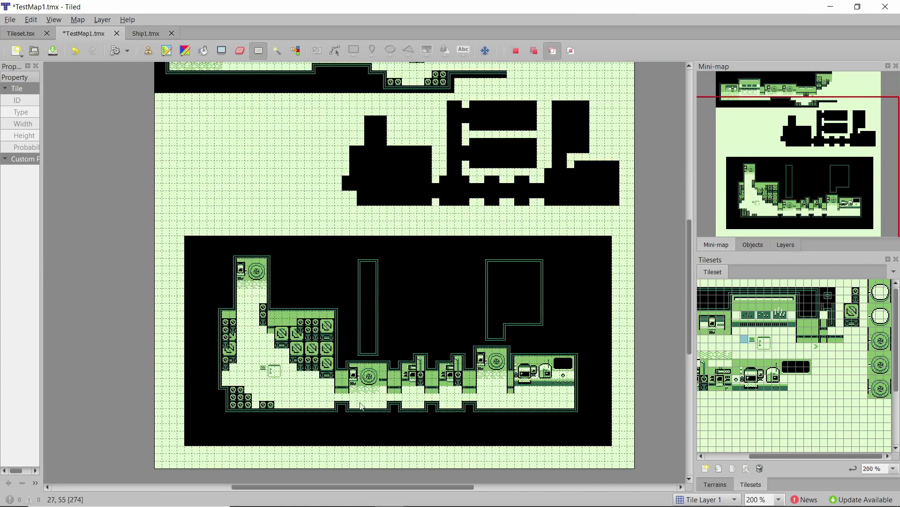
{"action": "scroll", "coordinate": [326, 272], "scroll_direction": "up", "scroll_amount": 1, "text": "ctrl"}
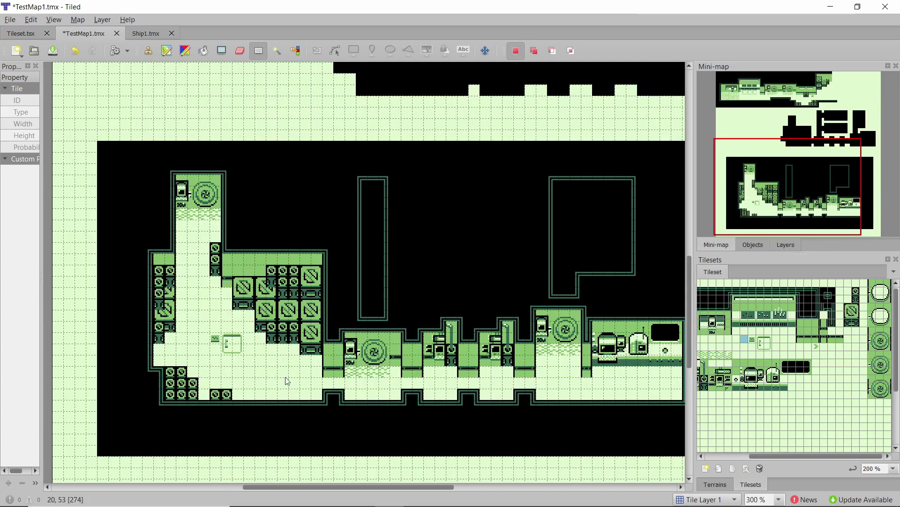
Select part of the black area around the ship, then clear the selection
{"action": "left_click_drag", "start_coordinate": [331, 486], "coordinate": [355, 487]}
{"action": "scroll", "coordinate": [179, 291], "scroll_direction": "up", "scroll_amount": 3}
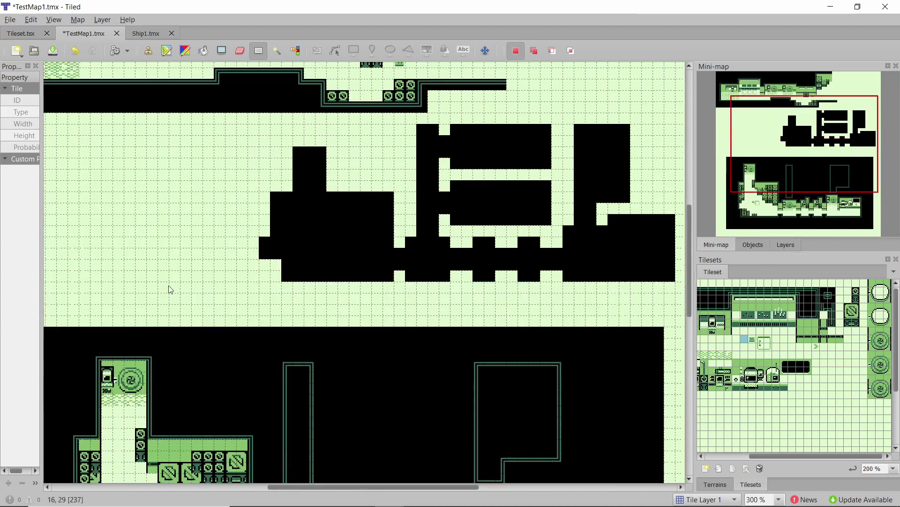
{"action": "scroll", "coordinate": [227, 273], "scroll_direction": "down", "scroll_amount": 2}
{"action": "scroll", "coordinate": [227, 274], "scroll_direction": "down", "scroll_amount": 2}
{"action": "scroll", "coordinate": [202, 296], "scroll_direction": "up", "scroll_amount": 1}
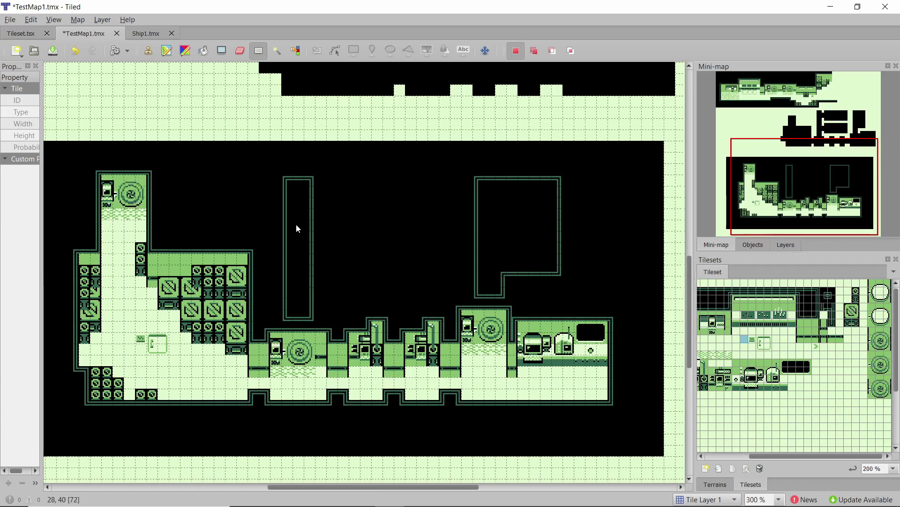
{"action": "left_click_drag", "start_coordinate": [332, 181], "coordinate": [435, 296]}
{"action": "left_click", "coordinate": [367, 279]}
Zoom in and switch to the Ship1.tmx map
{"action": "scroll", "coordinate": [387, 351], "scroll_direction": "up", "scroll_amount": 2, "text": "ctrl"}
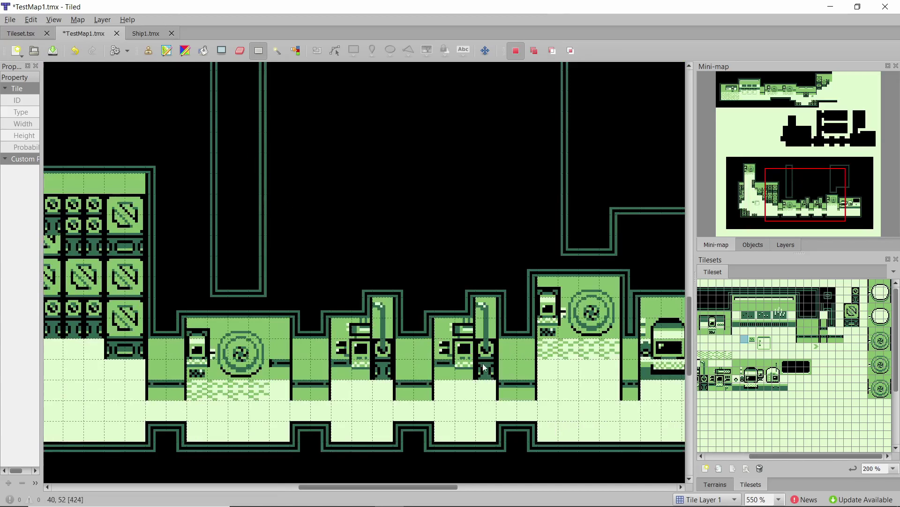
{"action": "left_click_drag", "start_coordinate": [420, 485], "coordinate": [469, 487]}
{"action": "scroll", "coordinate": [389, 275], "scroll_direction": "up", "scroll_amount": 2}
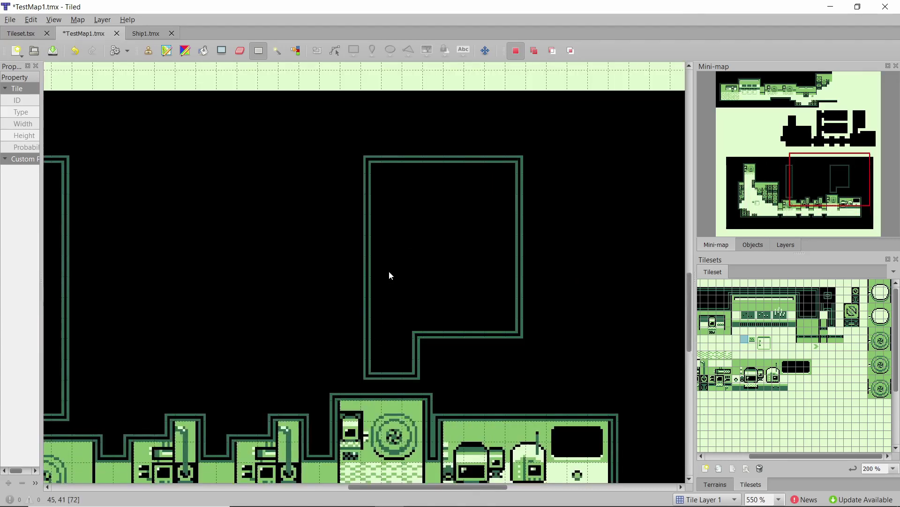
{"action": "scroll", "coordinate": [390, 277], "scroll_direction": "down", "scroll_amount": 2}
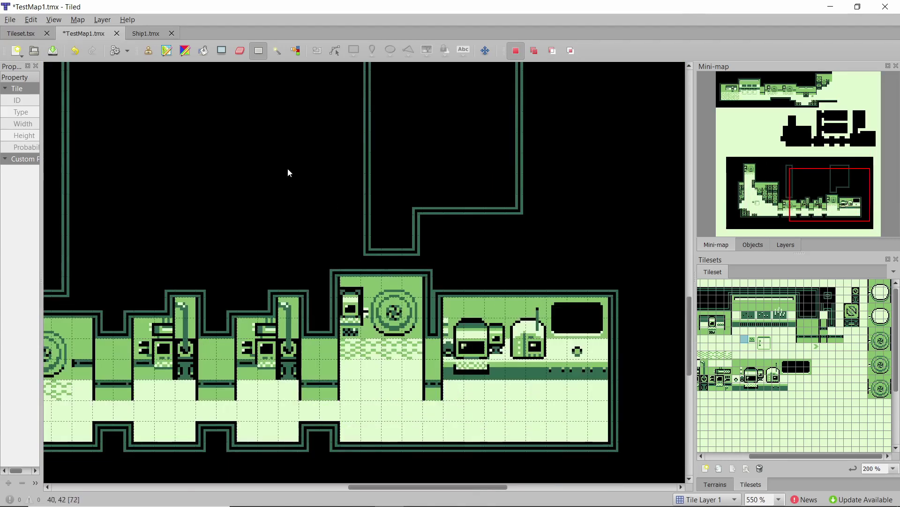
{"action": "left_click", "coordinate": [138, 34]}
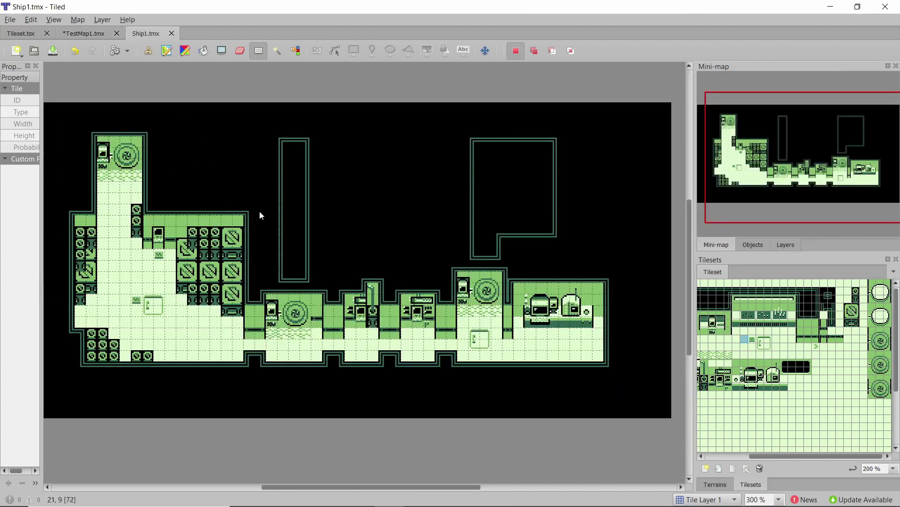
Undo and redo the last tile change on Ship1
{"action": "scroll", "coordinate": [268, 212], "scroll_direction": "down", "scroll_amount": 1}
{"action": "scroll", "coordinate": [404, 219], "scroll_direction": "up", "scroll_amount": 1}
{"action": "scroll", "coordinate": [580, 317], "scroll_direction": "up", "scroll_amount": 1, "text": "ctrl"}
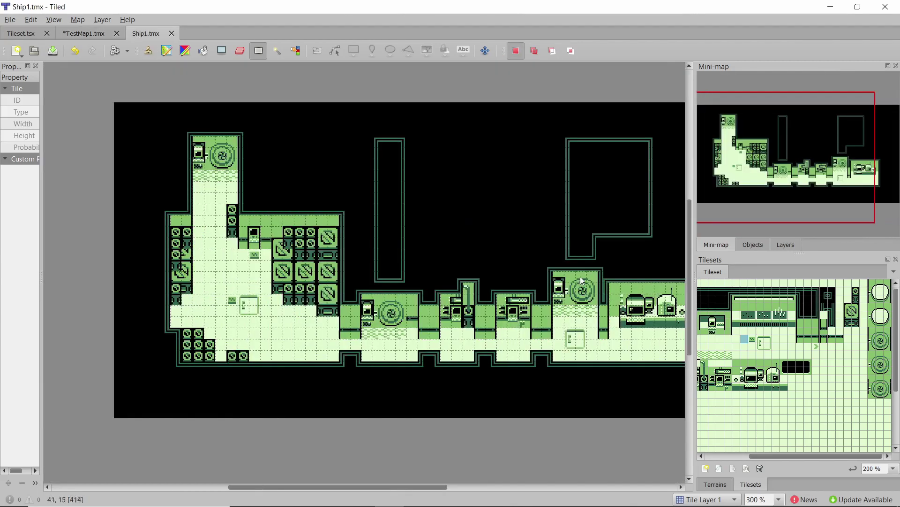
{"action": "scroll", "coordinate": [535, 281], "scroll_direction": "down", "scroll_amount": 1, "text": "ctrl"}
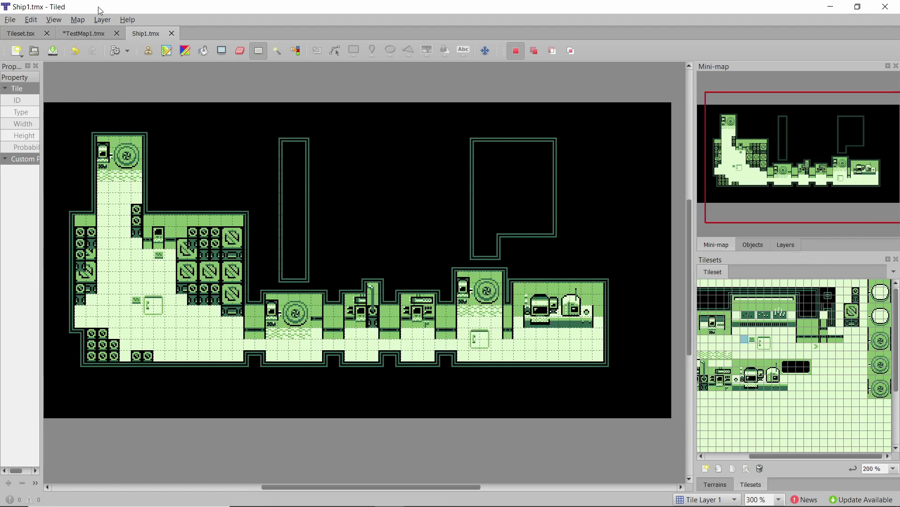
{"action": "left_click", "coordinate": [76, 50]}
{"action": "left_click", "coordinate": [92, 50]}
Copy the end machine room from TestMap1 and paste it into Ship1 as a stamp
{"action": "left_click", "coordinate": [83, 33]}
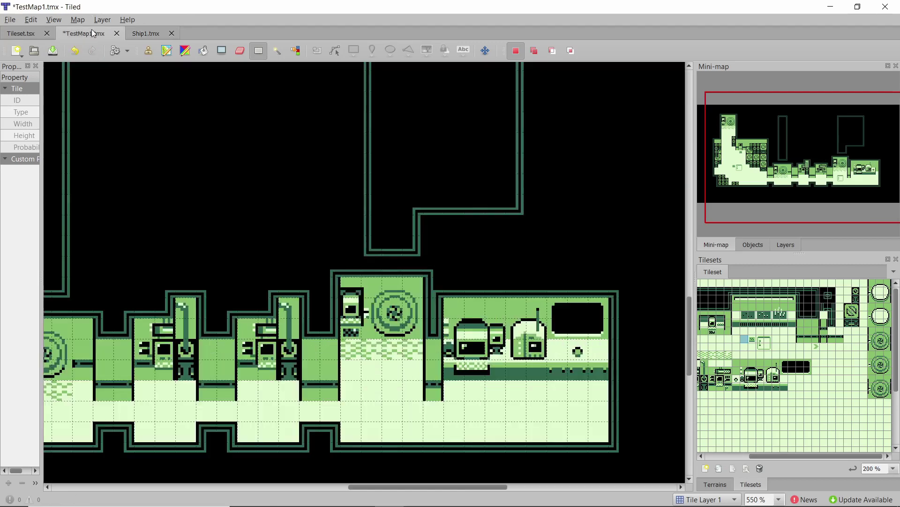
{"action": "left_click_drag", "start_coordinate": [453, 305], "coordinate": [598, 396]}
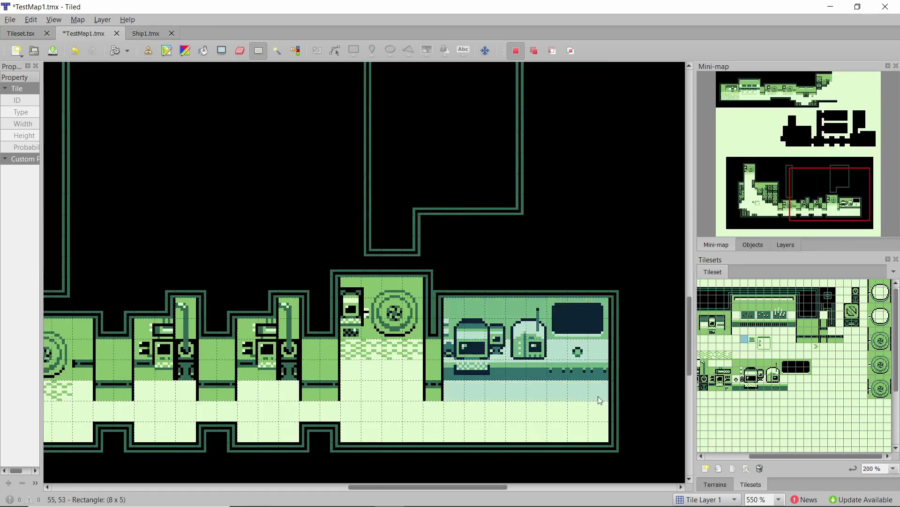
{"action": "left_click", "coordinate": [153, 35]}
{"action": "key", "text": "ctrl+v"}
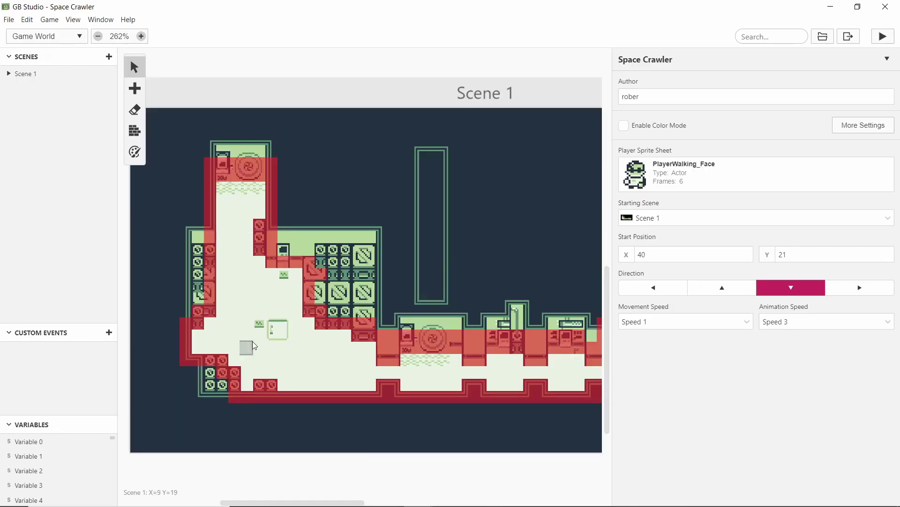
{"action": "scroll", "coordinate": [253, 345], "scroll_direction": "left", "scroll_amount": 3}
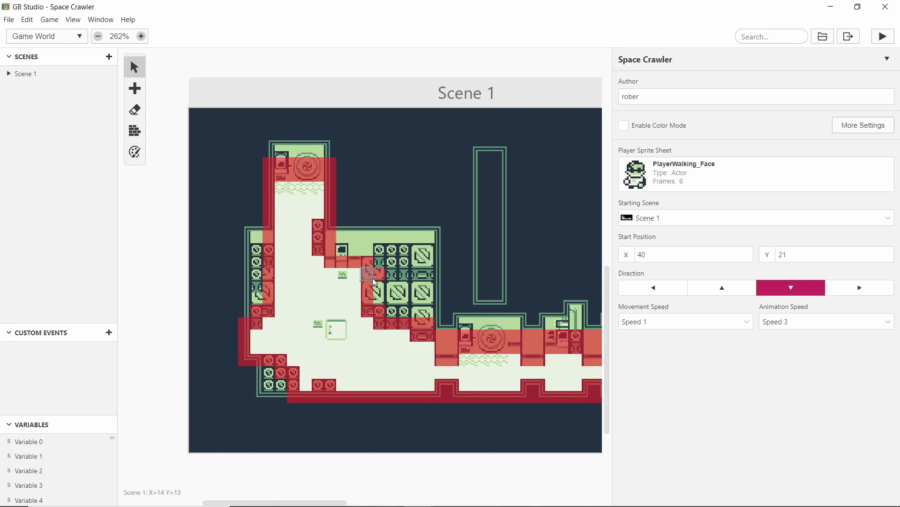
{"action": "scroll", "coordinate": [342, 266], "scroll_direction": "right", "scroll_amount": 10}
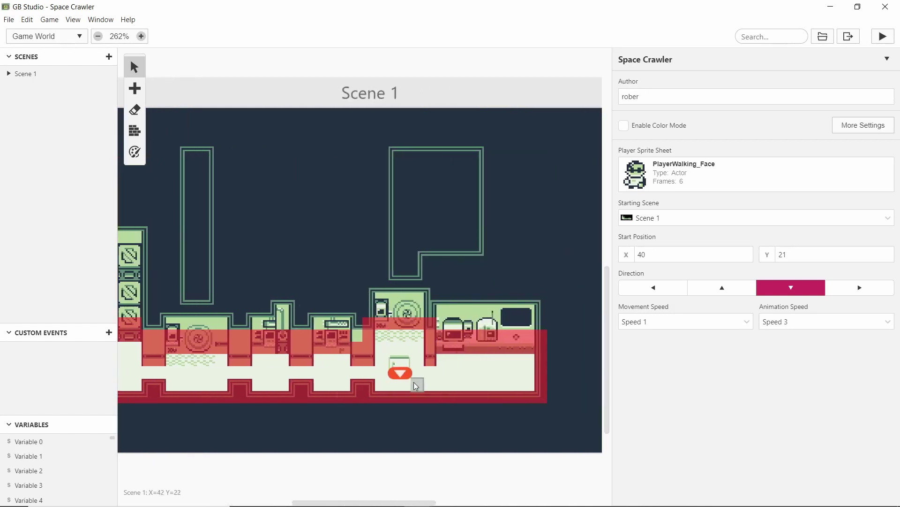
{"action": "scroll", "coordinate": [415, 383], "scroll_direction": "left", "scroll_amount": 10}
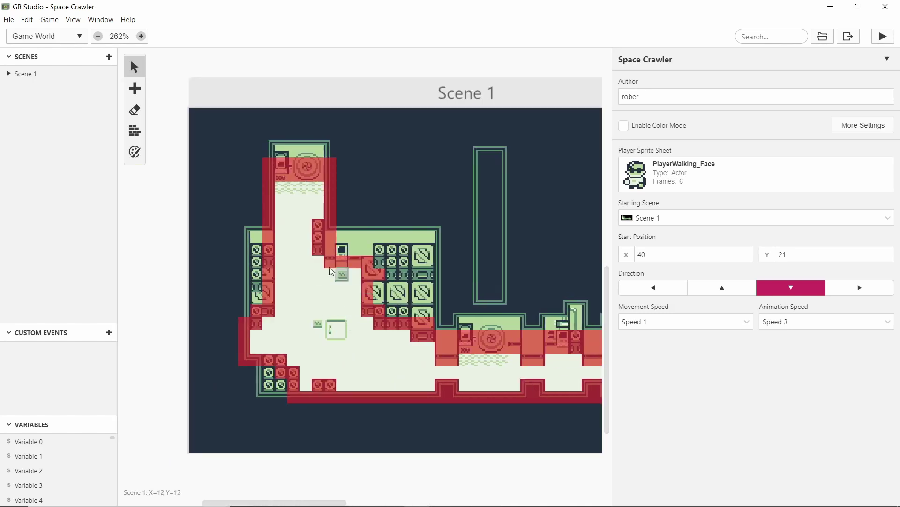
{"action": "scroll", "coordinate": [337, 274], "scroll_direction": "up", "scroll_amount": 3, "text": "ctrl"}
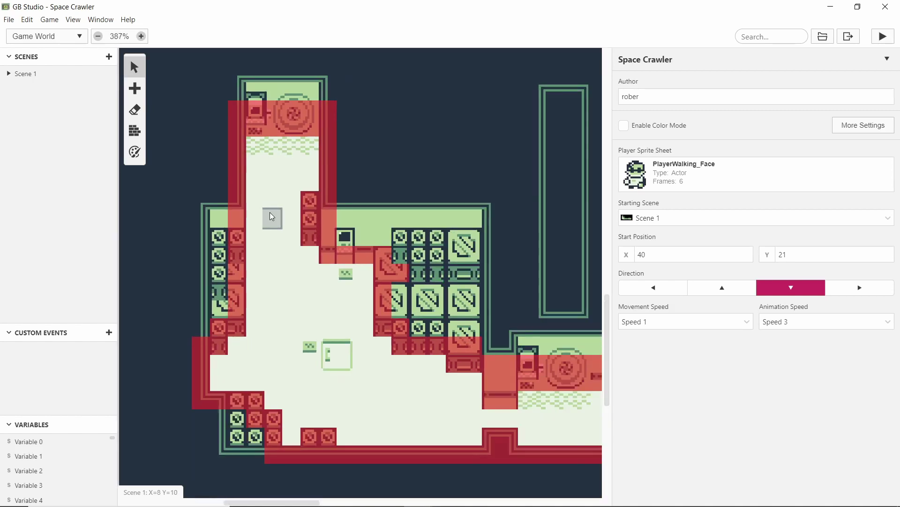
{"action": "scroll", "coordinate": [270, 216], "scroll_direction": "down", "scroll_amount": 3, "text": "ctrl"}
{"action": "scroll", "coordinate": [271, 216], "scroll_direction": "right", "scroll_amount": 10}
{"action": "scroll", "coordinate": [407, 381], "scroll_direction": "up", "scroll_amount": 2}
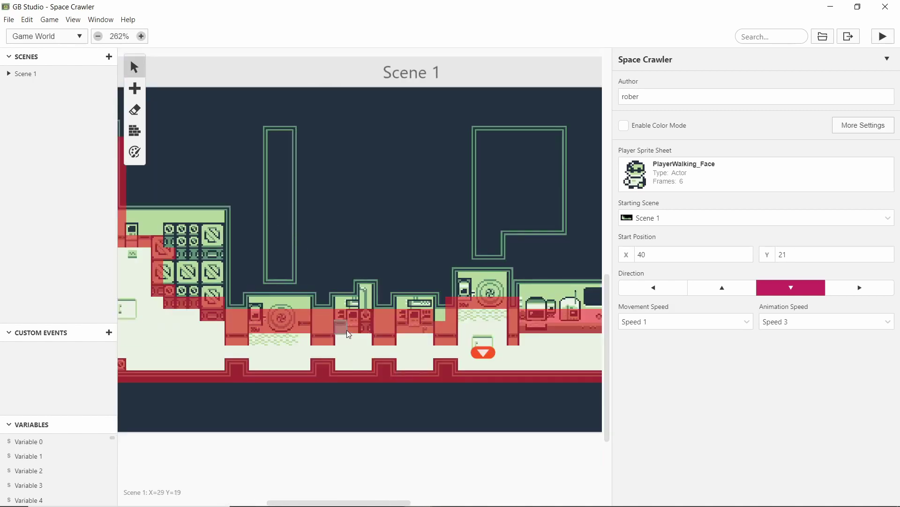
{"action": "scroll", "coordinate": [300, 309], "scroll_direction": "left", "scroll_amount": 5}
{"action": "scroll", "coordinate": [297, 307], "scroll_direction": "right", "scroll_amount": 5}
{"action": "scroll", "coordinate": [430, 319], "scroll_direction": "up", "scroll_amount": 3, "text": "ctrl"}
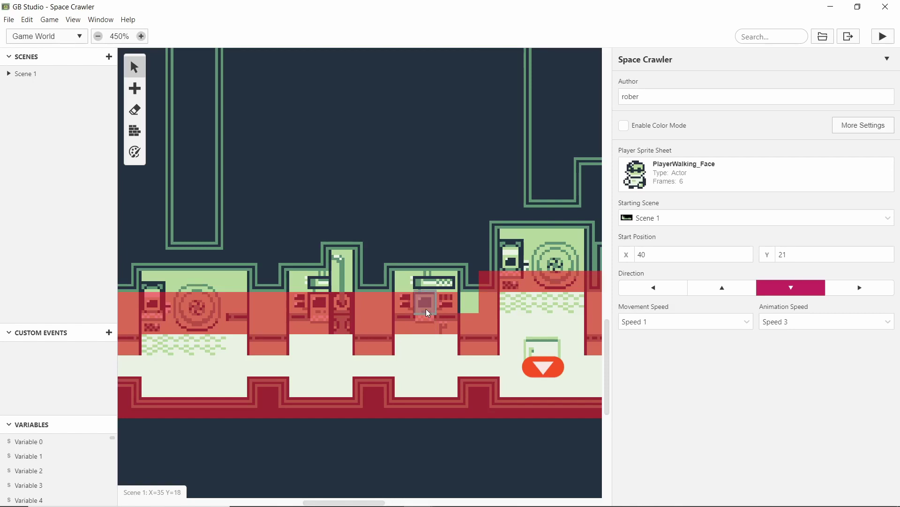
{"action": "scroll", "coordinate": [425, 324], "scroll_direction": "left", "scroll_amount": 6}
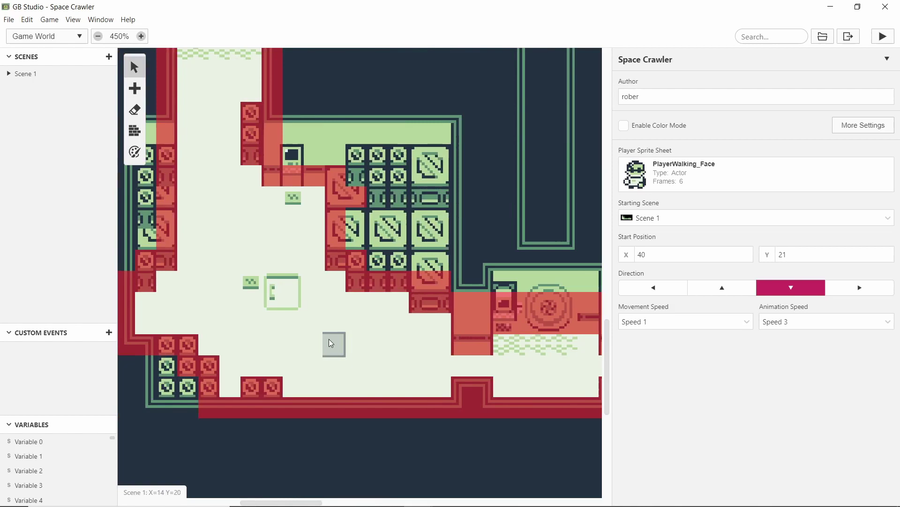
{"action": "scroll", "coordinate": [331, 343], "scroll_direction": "down", "scroll_amount": 5, "text": "ctrl"}
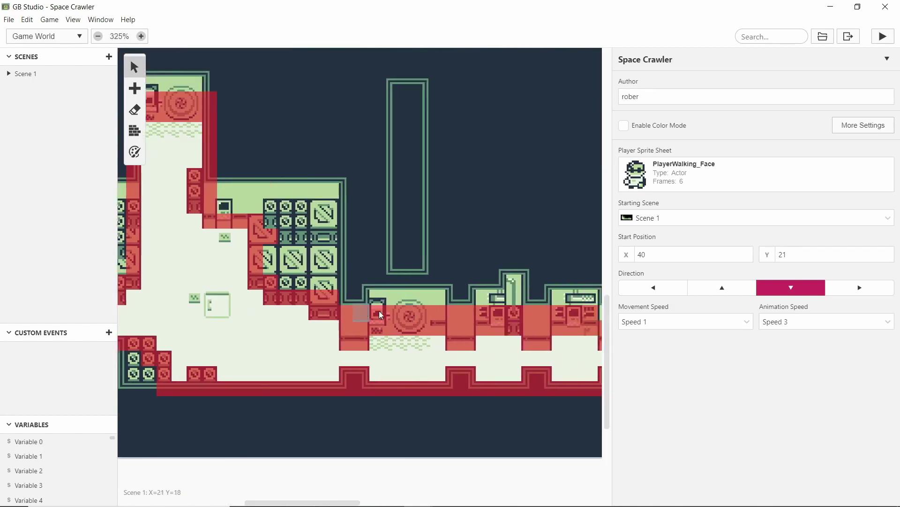
{"action": "scroll", "coordinate": [380, 315], "scroll_direction": "right", "scroll_amount": 2}
{"action": "scroll", "coordinate": [434, 319], "scroll_direction": "right", "scroll_amount": 5}
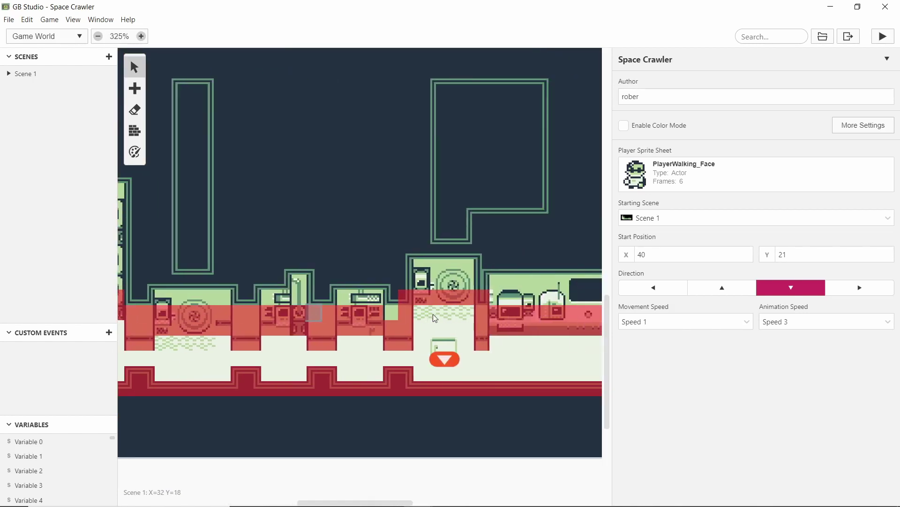
{"action": "scroll", "coordinate": [454, 339], "scroll_direction": "left", "scroll_amount": 10}
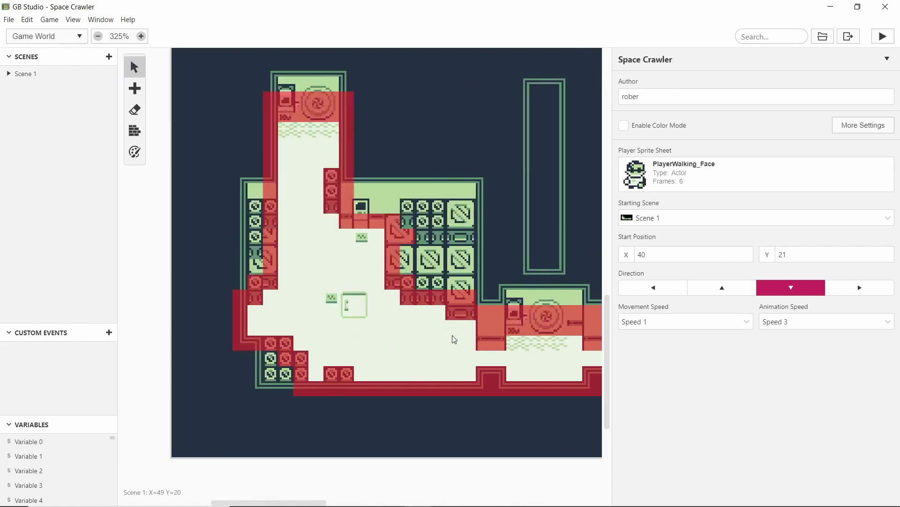
{"action": "scroll", "coordinate": [453, 340], "scroll_direction": "down", "scroll_amount": 2, "text": "ctrl"}
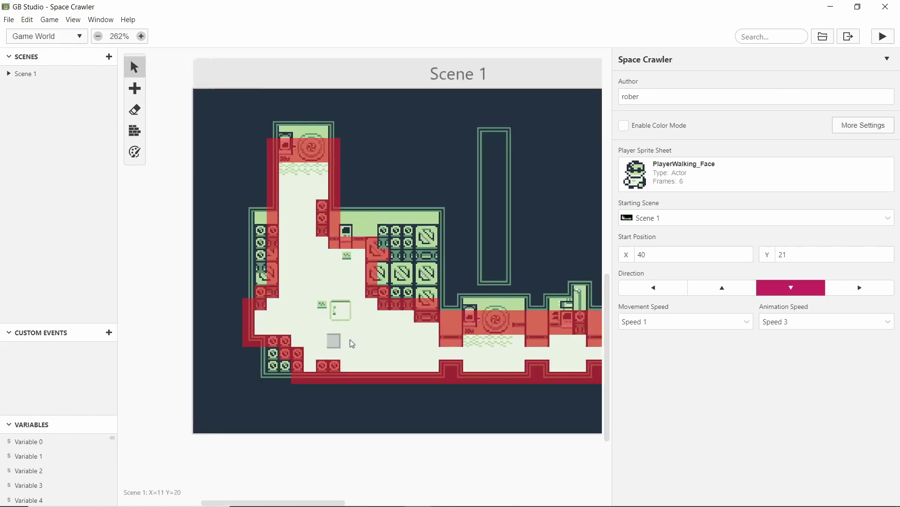
{"action": "scroll", "coordinate": [350, 344], "scroll_direction": "right", "scroll_amount": 5}
{"action": "scroll", "coordinate": [353, 343], "scroll_direction": "left", "scroll_amount": 3}
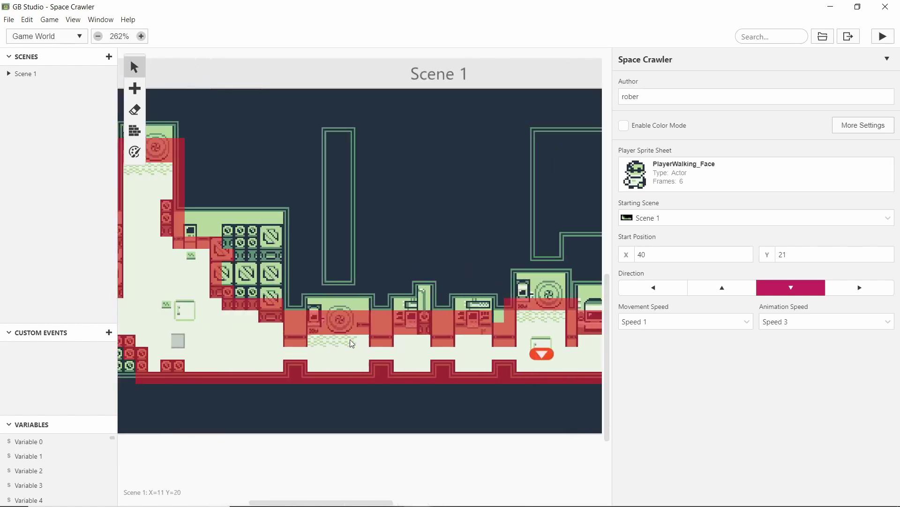
{"action": "scroll", "coordinate": [321, 367], "scroll_direction": "right", "scroll_amount": 3}
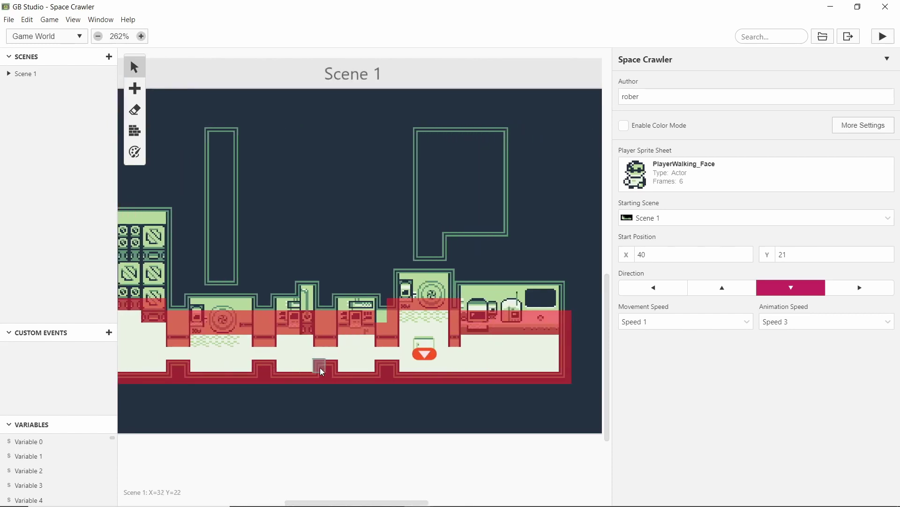
{"action": "scroll", "coordinate": [346, 389], "scroll_direction": "left", "scroll_amount": 8}
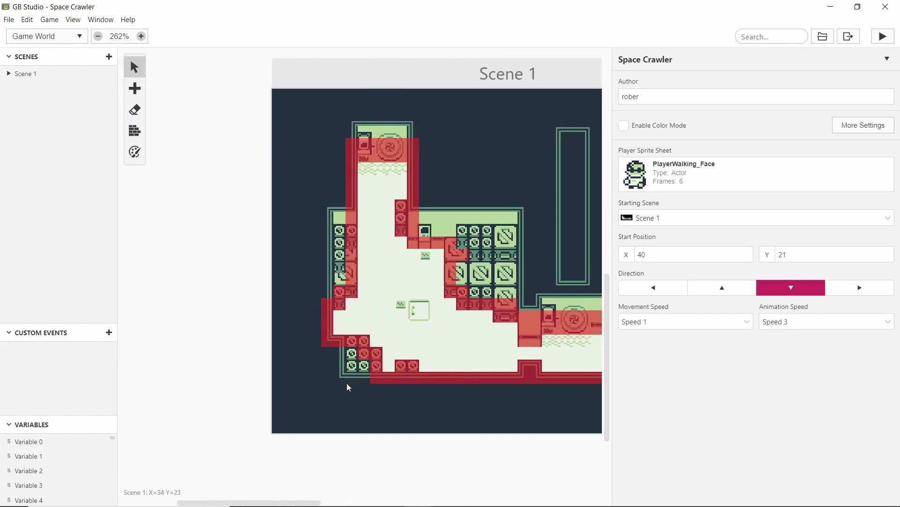
Walk the character into the portal room and back, then left along the corridor toward the crates
{"action": "key", "text": "Right"}
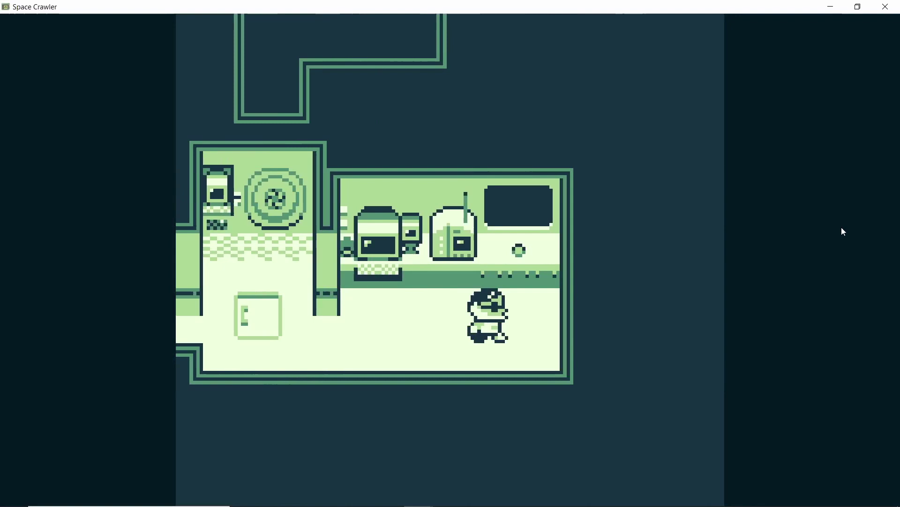
{"action": "key", "text": "Left"}
{"action": "key", "text": "Up"}
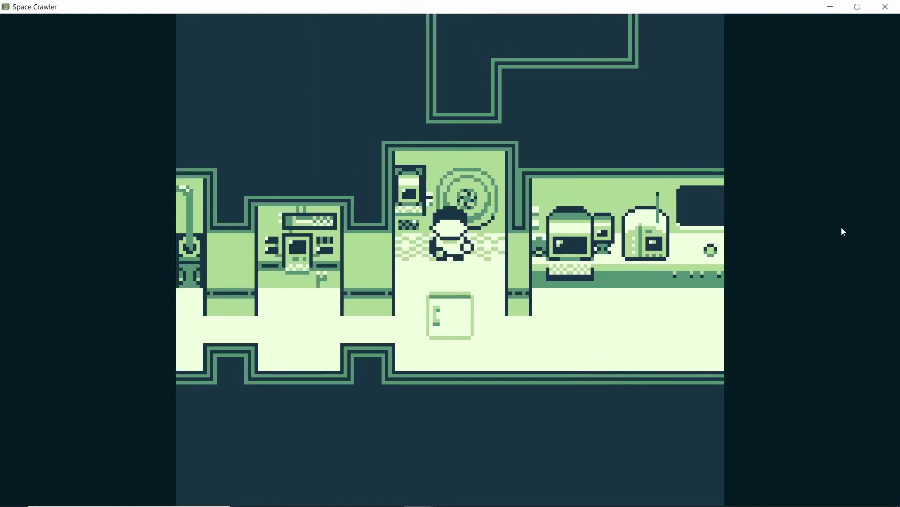
{"action": "key", "text": "Down"}
{"action": "key", "text": "Down"}
{"action": "key", "text": "Left"}
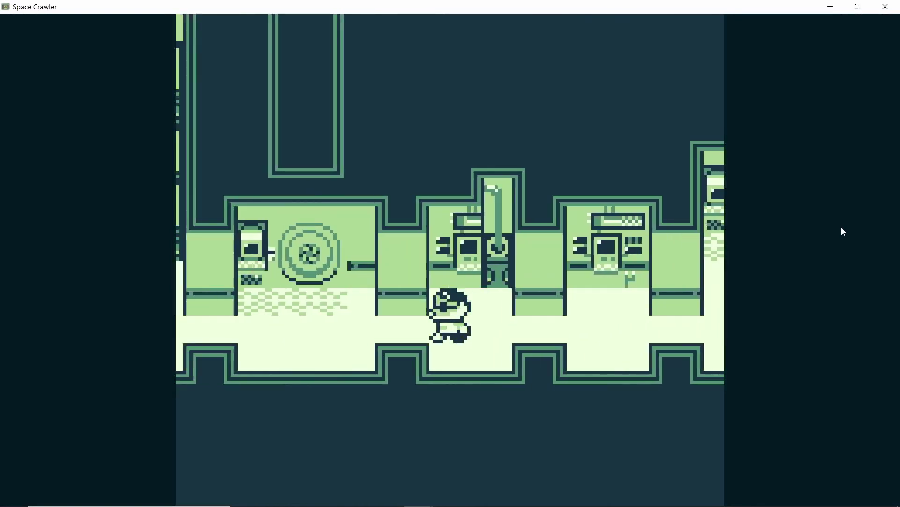
{"action": "key", "text": "Left"}
Walk up past the crate stacks toward the top portal room, then back down
{"action": "key", "text": "Up"}
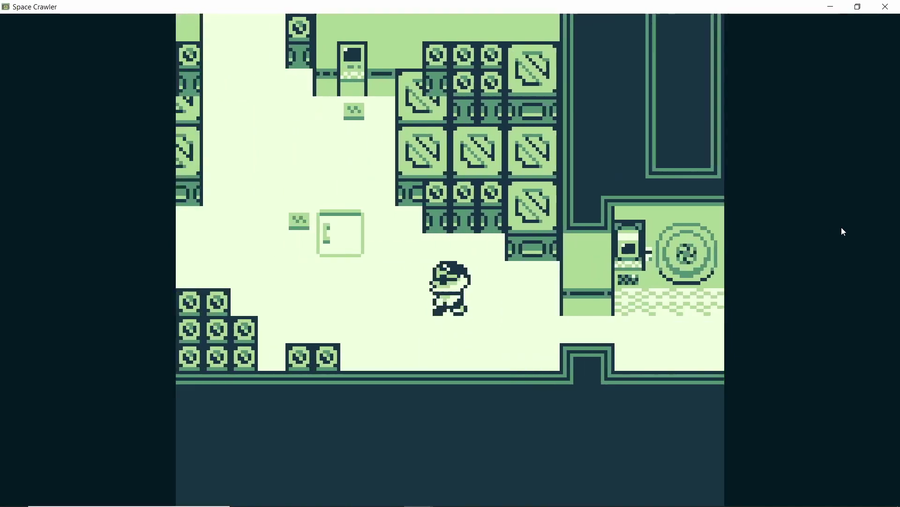
{"action": "key", "text": "Up"}
{"action": "key", "text": "Left"}
{"action": "key", "text": "Up"}
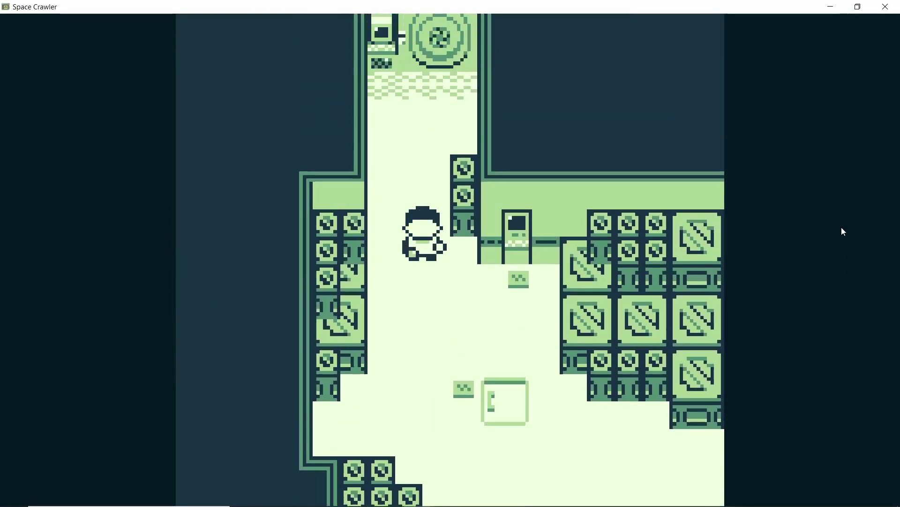
{"action": "key", "text": "Down"}
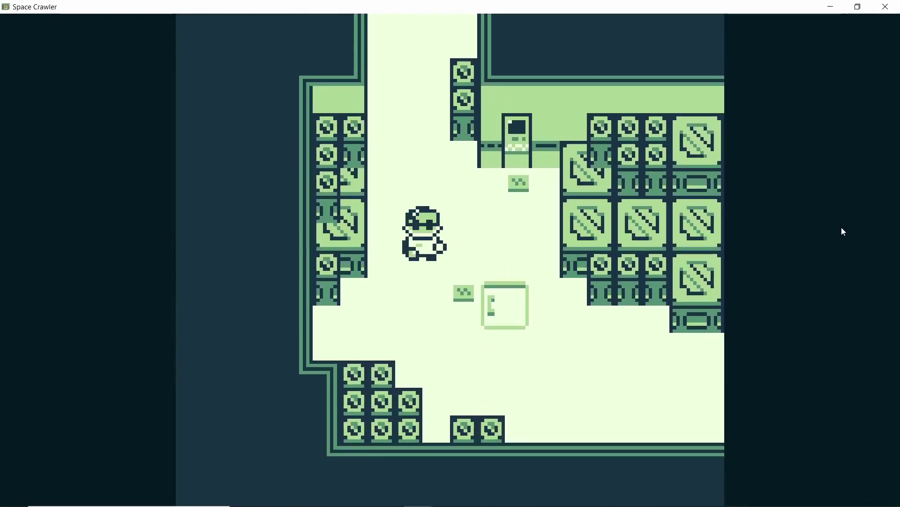
{"action": "key", "text": "Right"}
Walk right along the corridor into the end room and test its walls
{"action": "key", "text": "Right"}
{"action": "key", "text": "Down"}
{"action": "key", "text": "Right"}
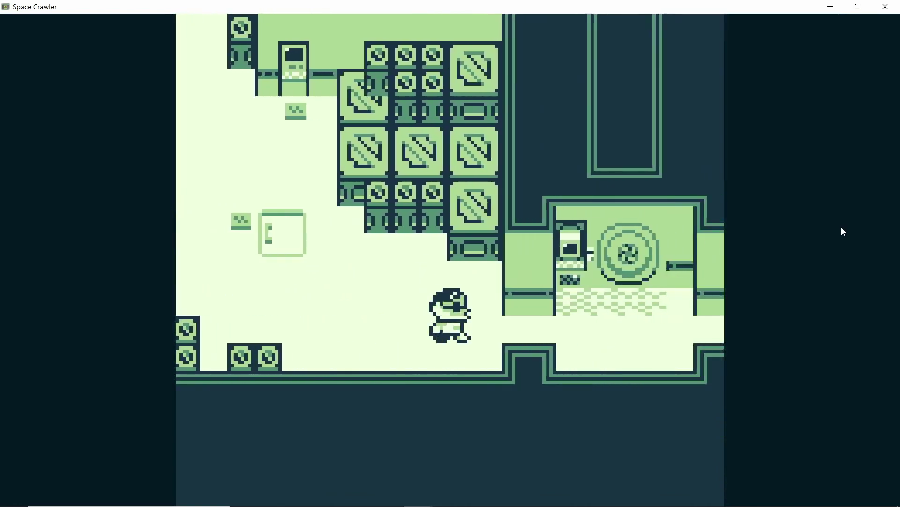
{"action": "key", "text": "Right"}
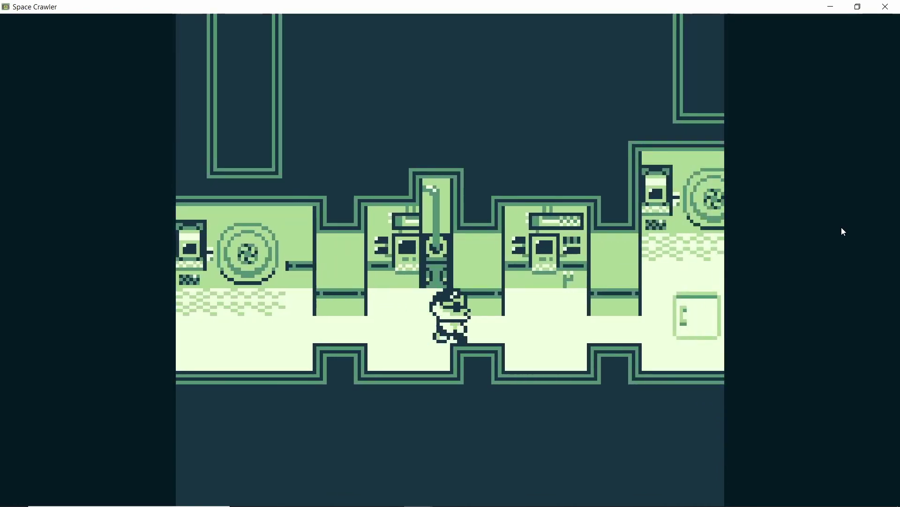
{"action": "key", "text": "Right"}
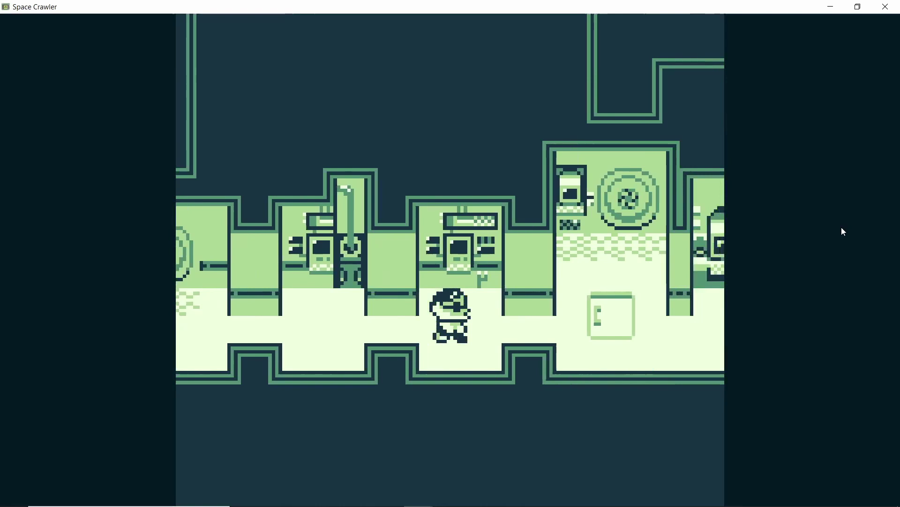
{"action": "key", "text": "Right"}
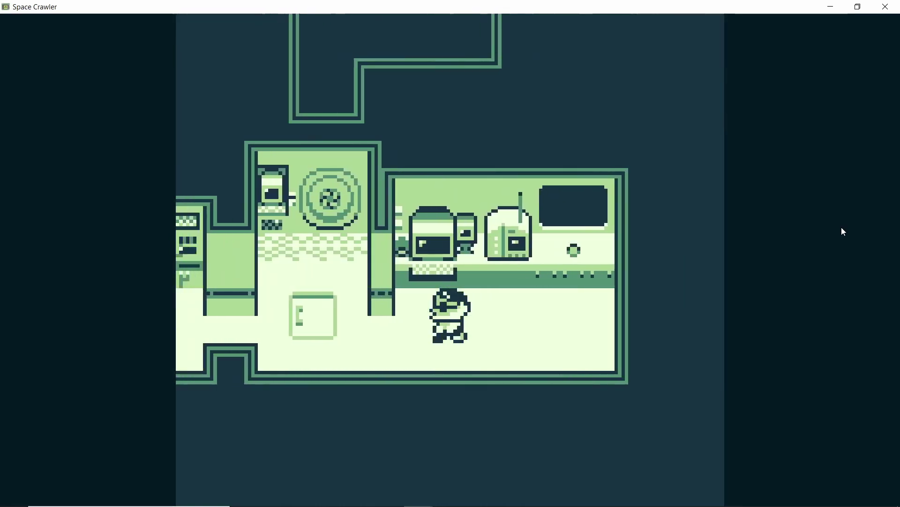
{"action": "key", "text": "Down"}
{"action": "key", "text": "Up"}
{"action": "key", "text": "Right"}
{"action": "key", "text": "Left"}
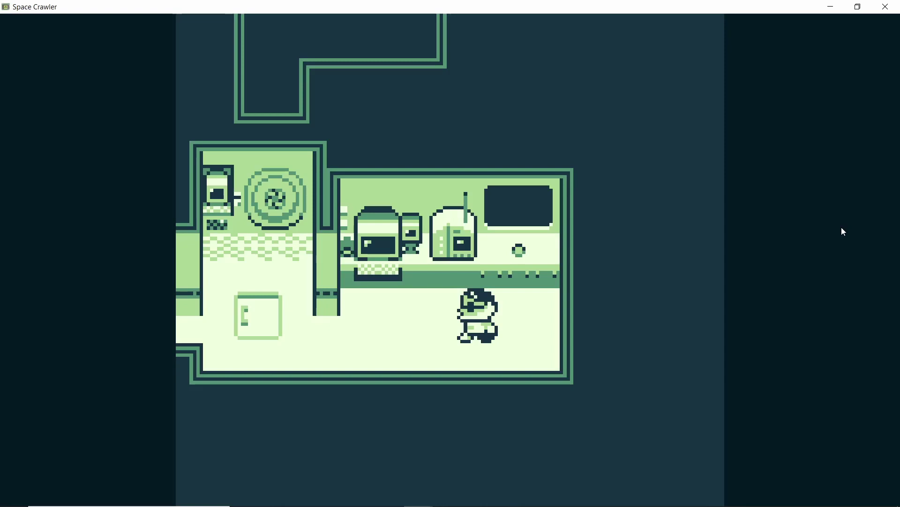
Walk left along the corridor and up through the crate room toward the teleporter pad
{"action": "key", "text": "Left"}
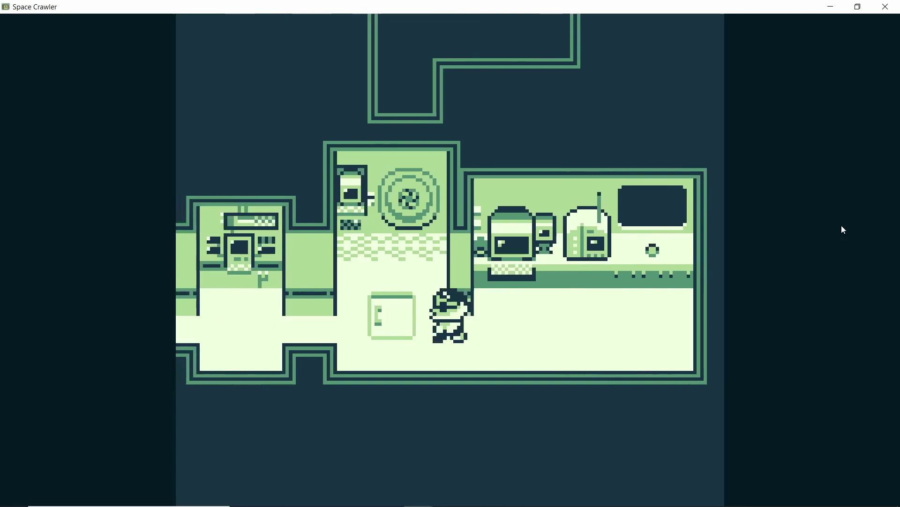
{"action": "key", "text": "Left"}
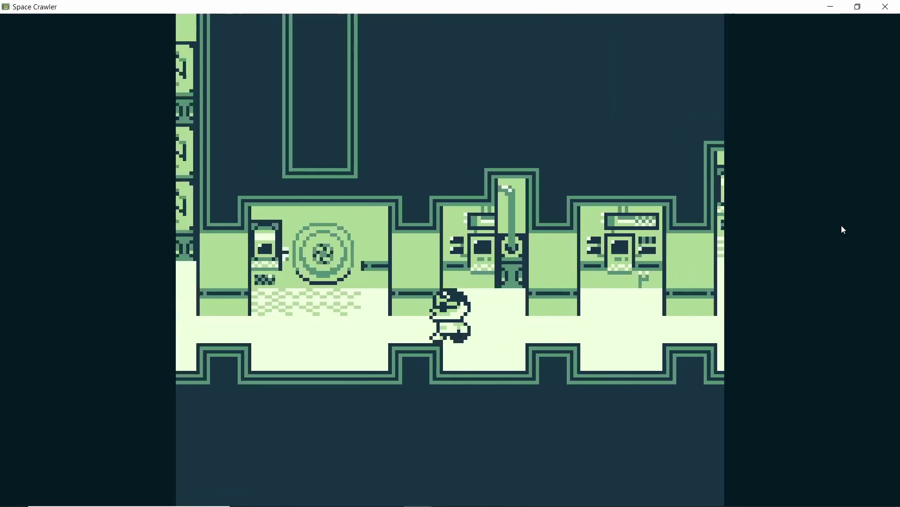
{"action": "key", "text": "Left"}
{"action": "key", "text": "Up"}
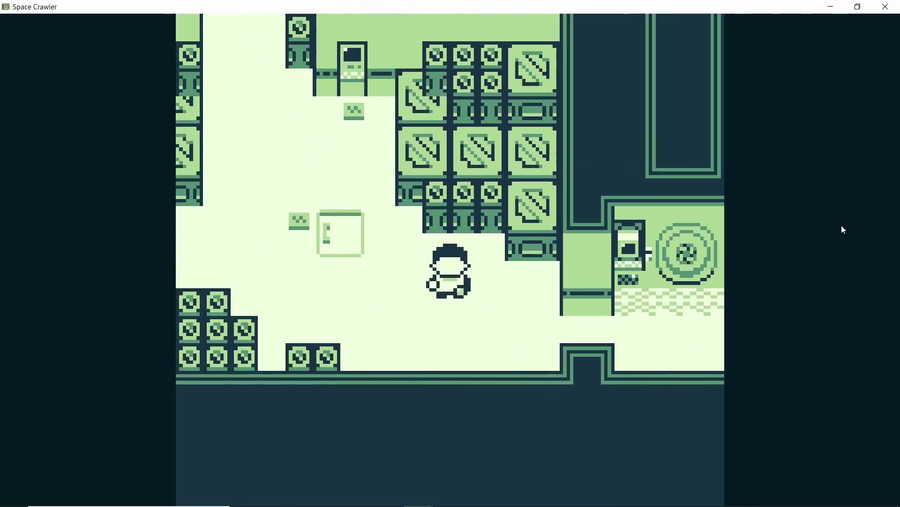
{"action": "key", "text": "Up"}
{"action": "key", "text": "Left"}
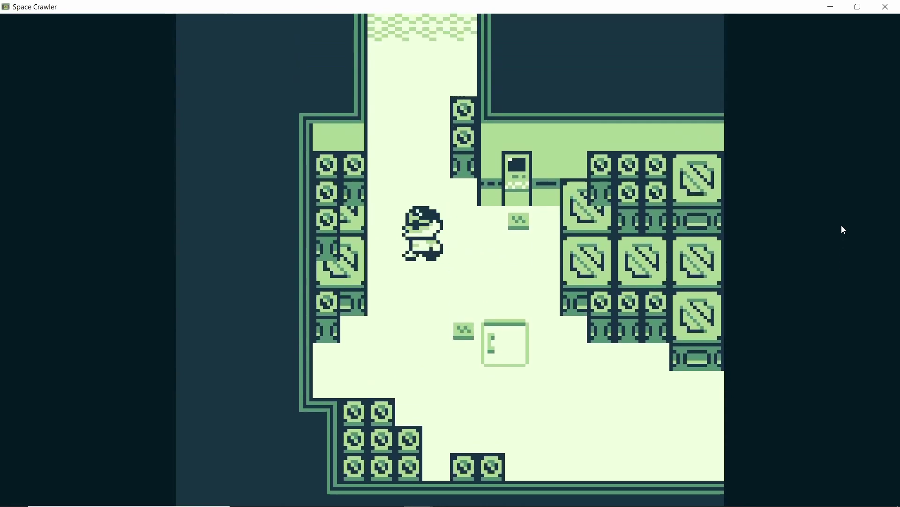
{"action": "key", "text": "Up"}
{"action": "key", "text": "Up"}
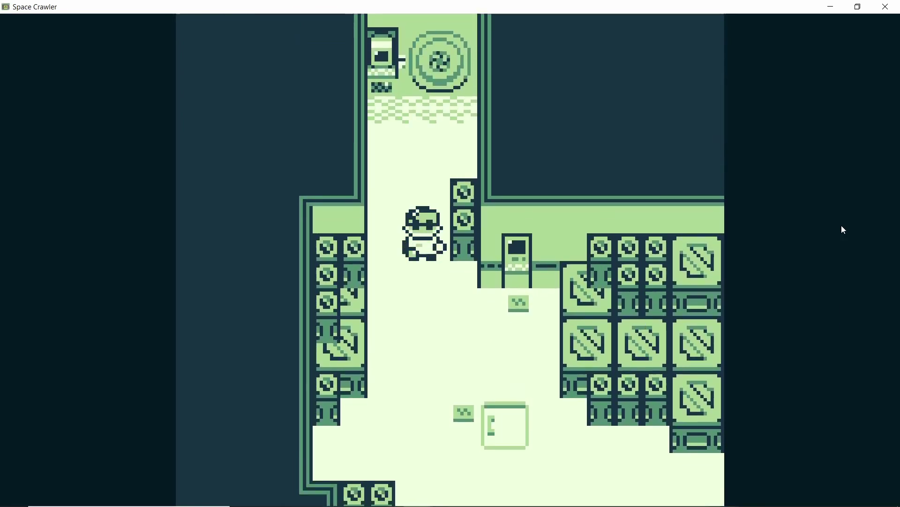
{"action": "key", "text": "Up"}
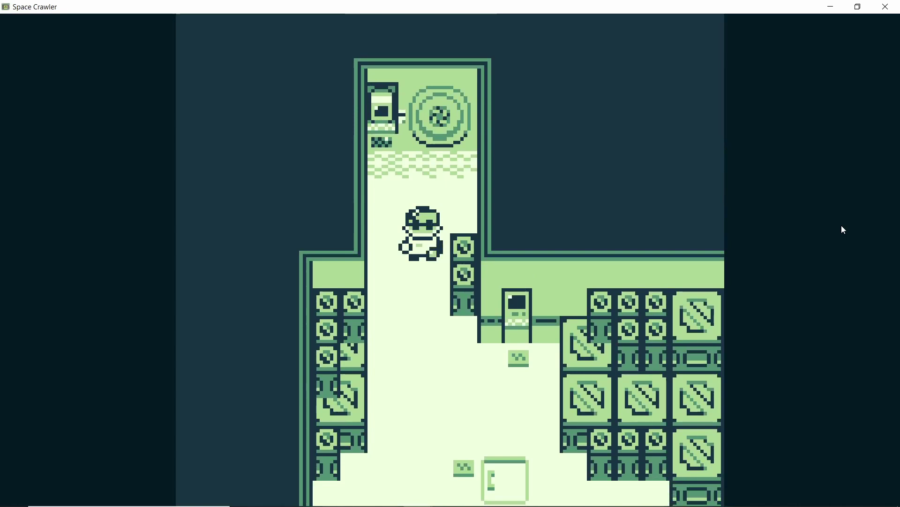
Walk back down into the lower room and right toward the teleporter room
{"action": "key", "text": "Down"}
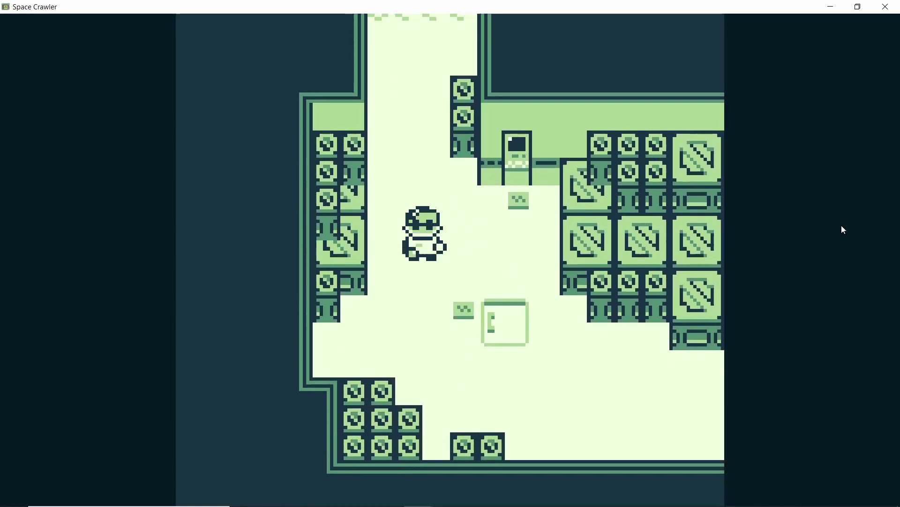
{"action": "key", "text": "Right"}
{"action": "key", "text": "Down"}
{"action": "key", "text": "Right"}
{"action": "key", "text": "Down"}
{"action": "key", "text": "Right"}
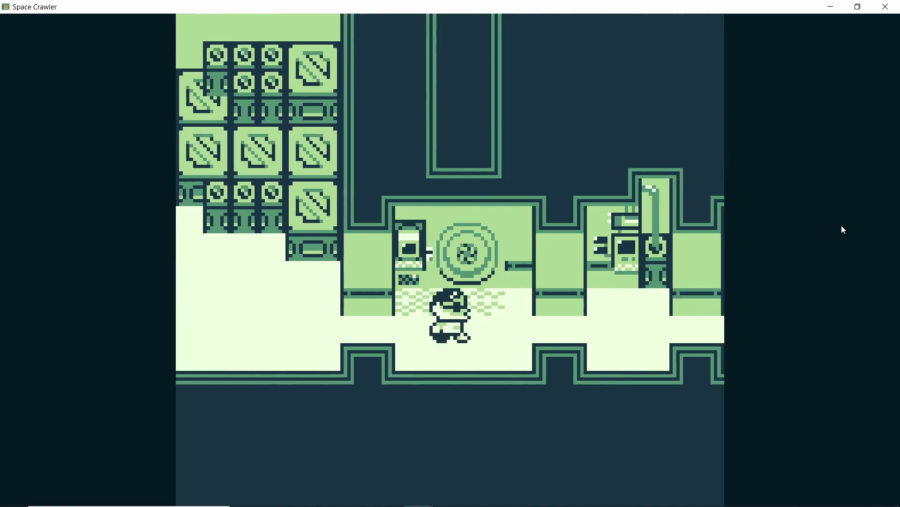
Walk left to view the crate room, then right past the teleporter room into the end room
{"action": "key", "text": "Left"}
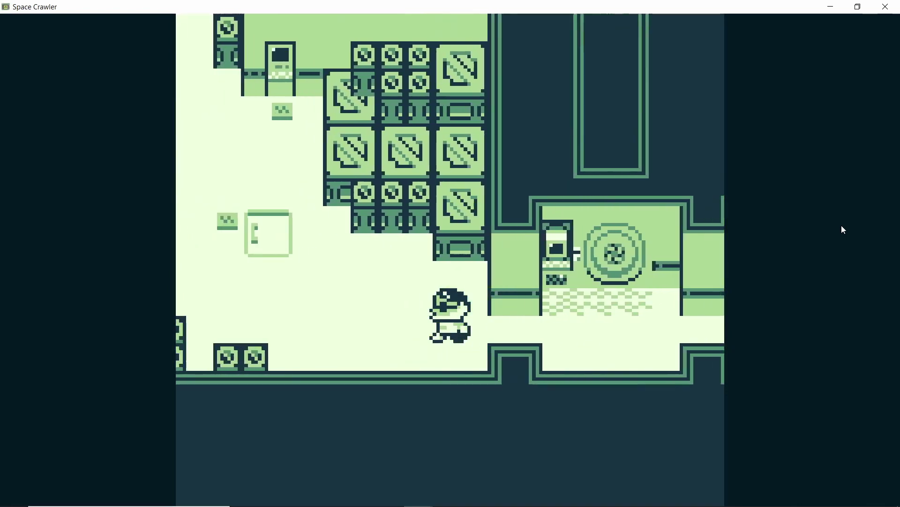
{"action": "key", "text": "Right"}
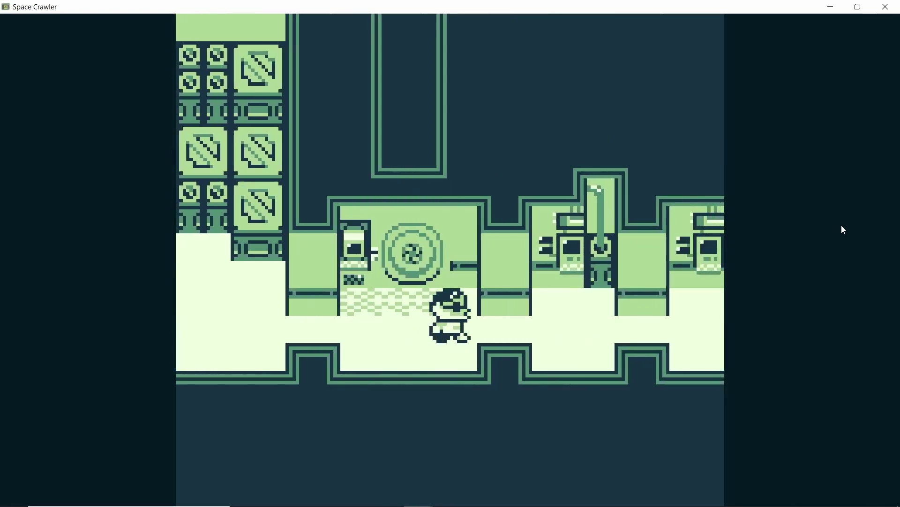
{"action": "key", "text": "Right"}
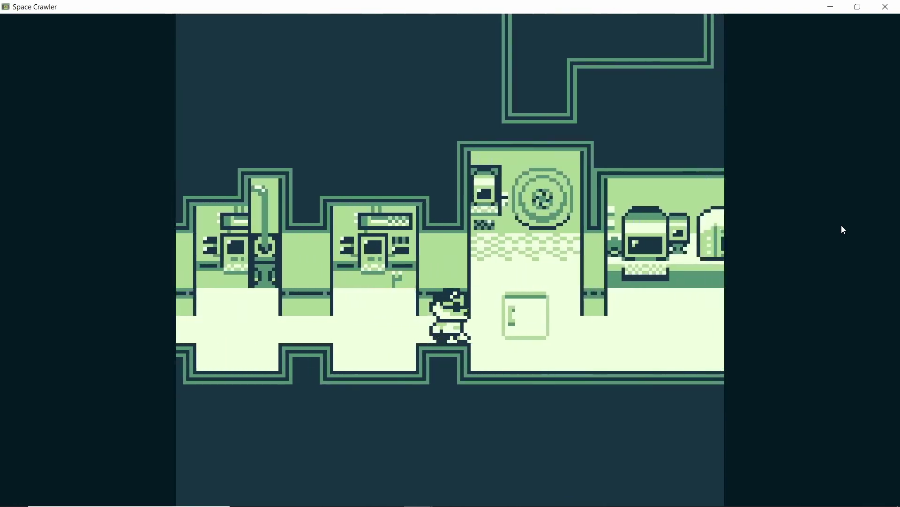
{"action": "key", "text": "Right"}
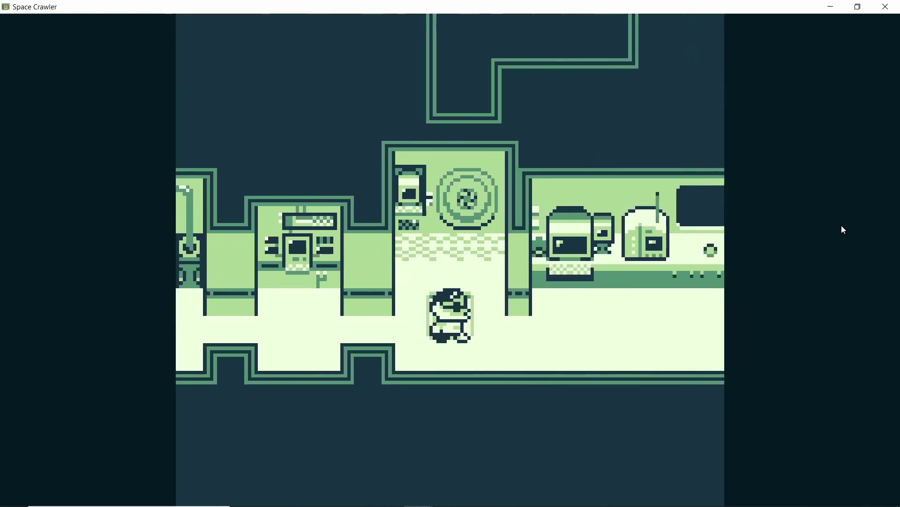
{"action": "key", "text": "Right"}
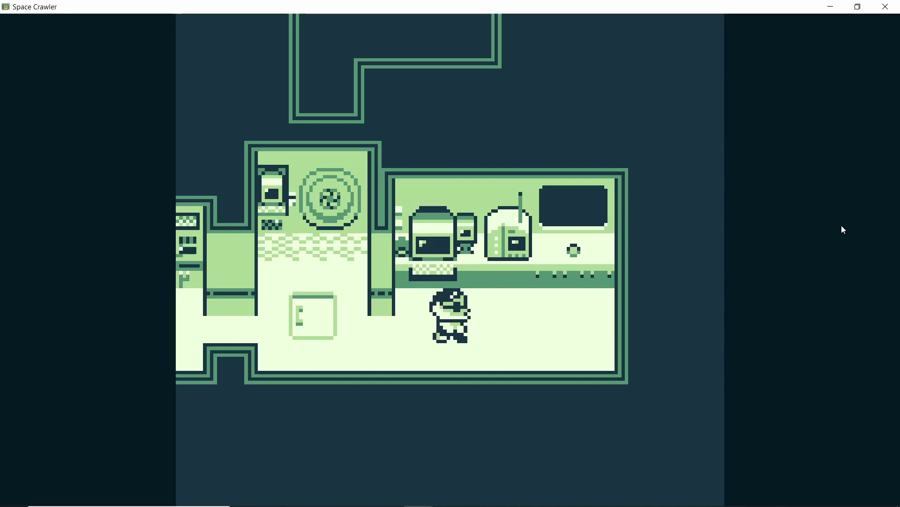
Walk up into the round portal room and back down to the box spot
{"action": "key", "text": "Left"}
{"action": "key", "text": "Up"}
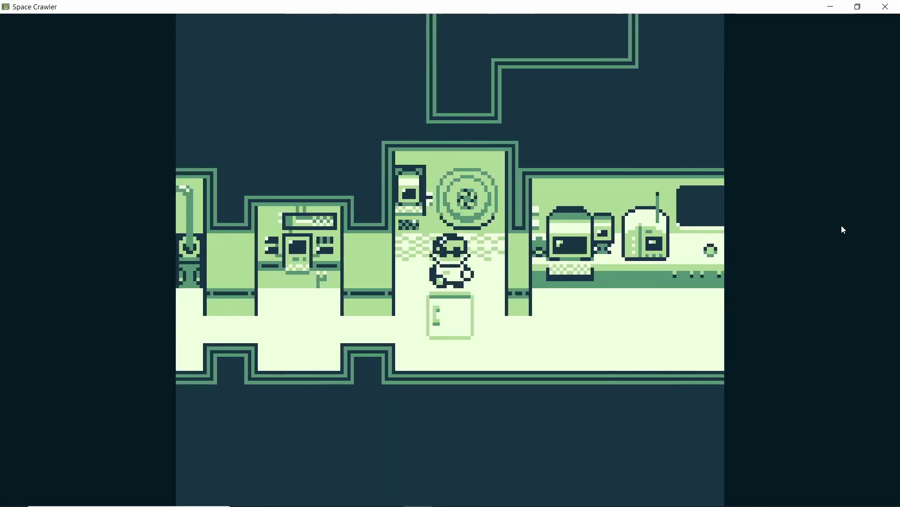
{"action": "key", "text": "Up"}
{"action": "key", "text": "Down"}
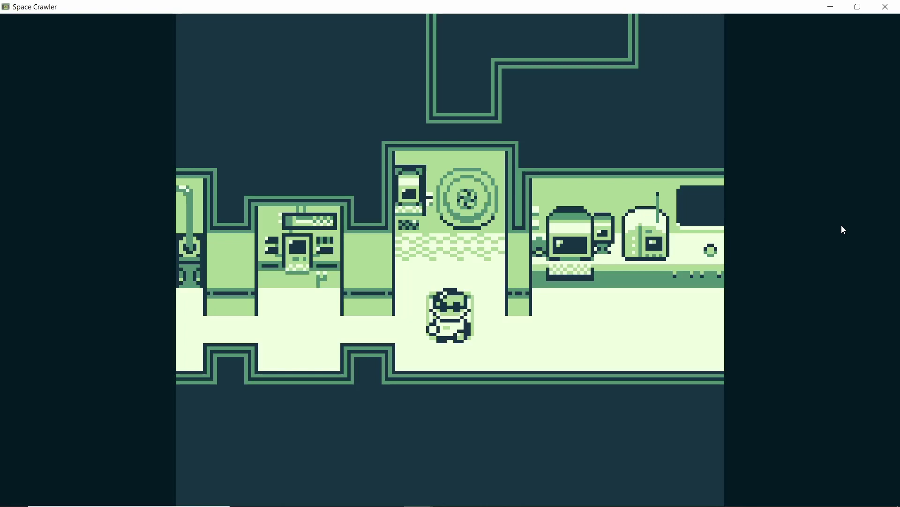
Step into the last room, then walk left along the corridor and up into the crate storage room
{"action": "key", "text": "Right"}
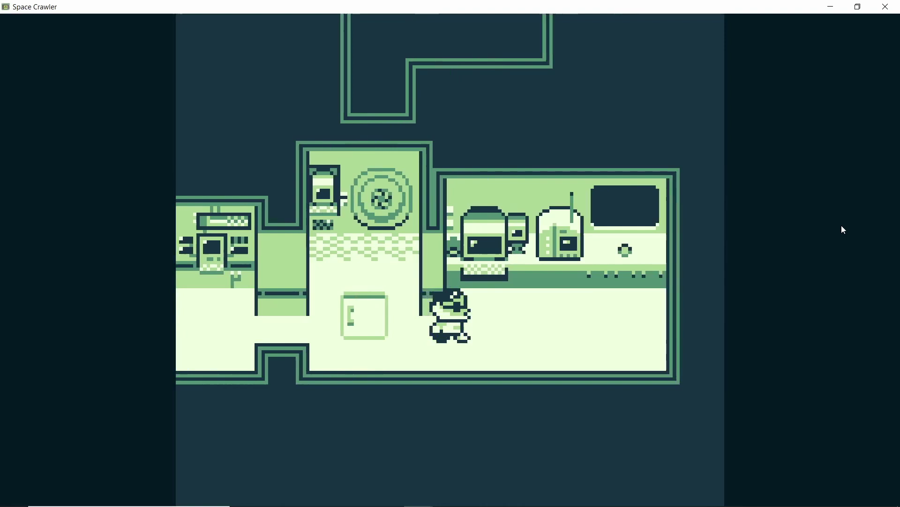
{"action": "key", "text": "Up"}
{"action": "key", "text": "Down"}
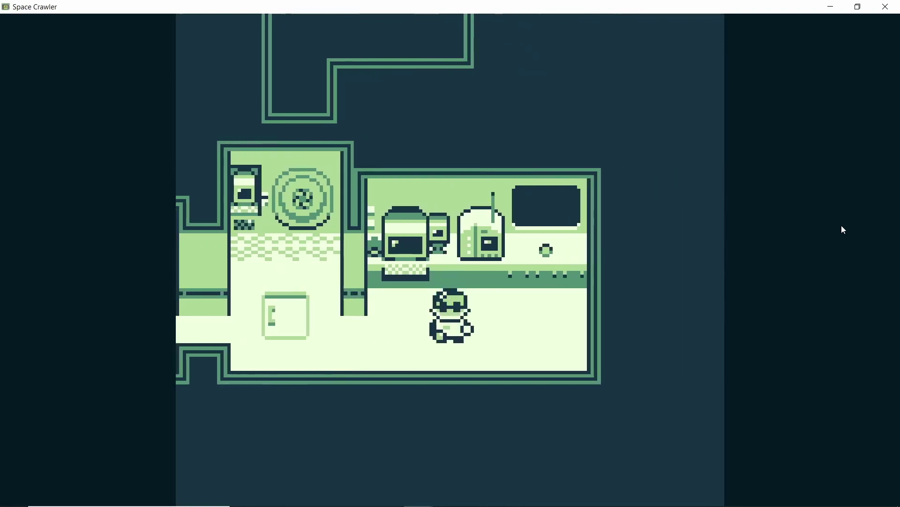
{"action": "key", "text": "Left"}
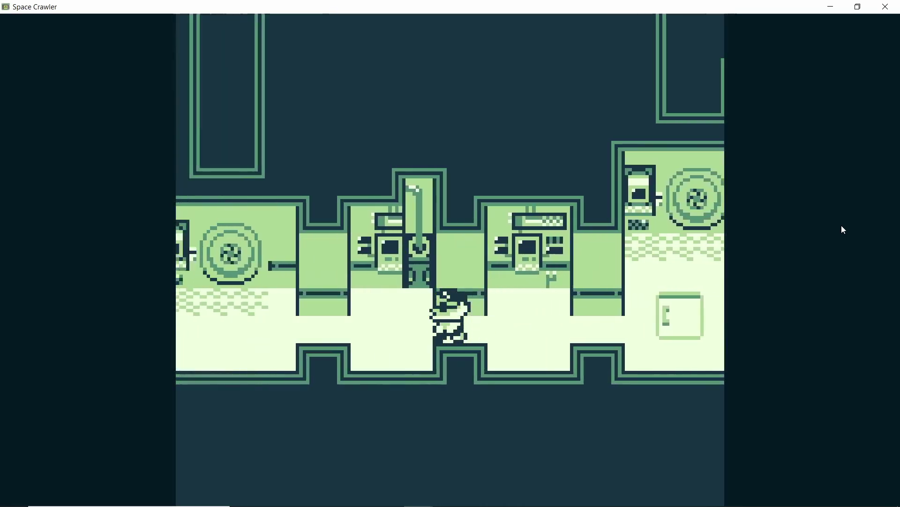
{"action": "key", "text": "Left"}
{"action": "key", "text": "Up"}
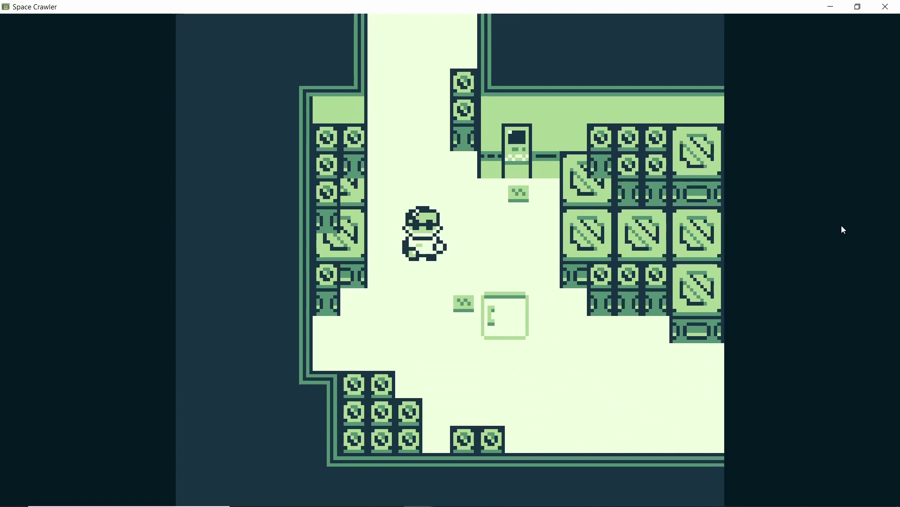
Walk the character left along the corridor past the vent into the crate room
{"action": "key", "text": "Up"}
{"action": "key", "text": "Up"}
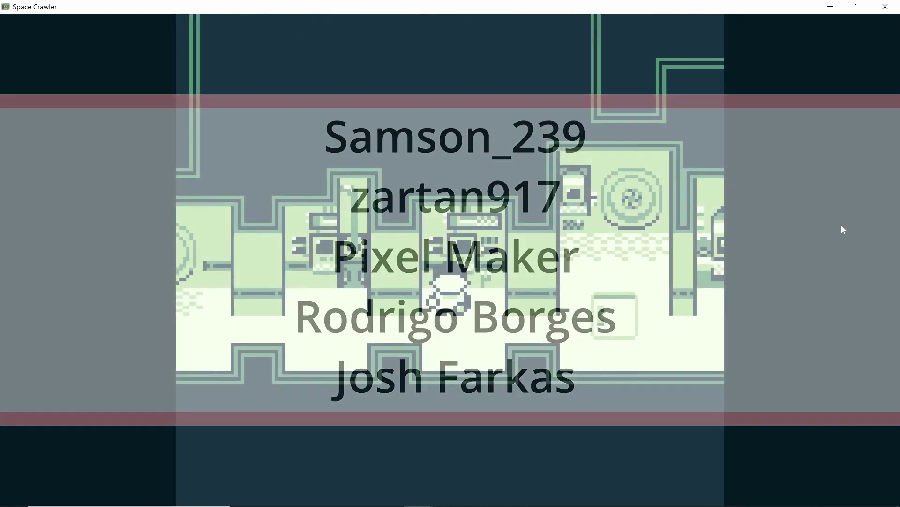
{"action": "key", "text": "Left"}
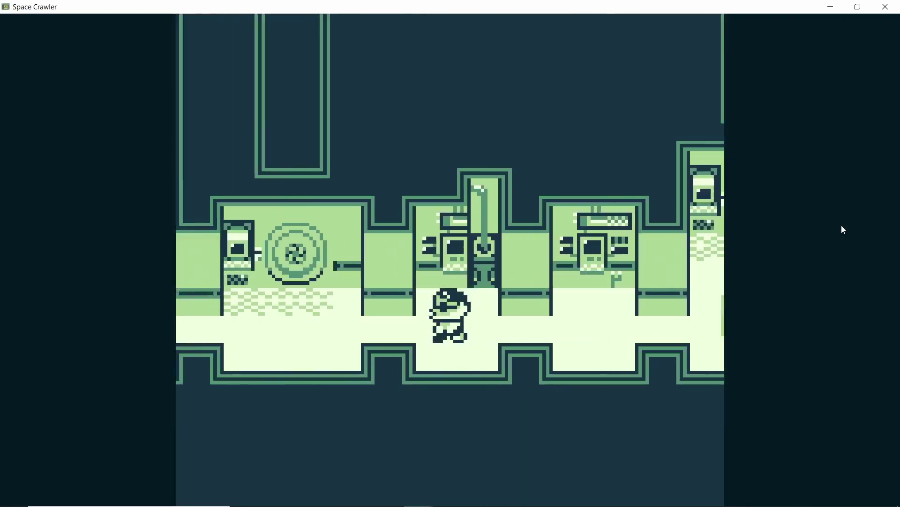
{"action": "key", "text": "Left"}
{"action": "key", "text": "Right"}
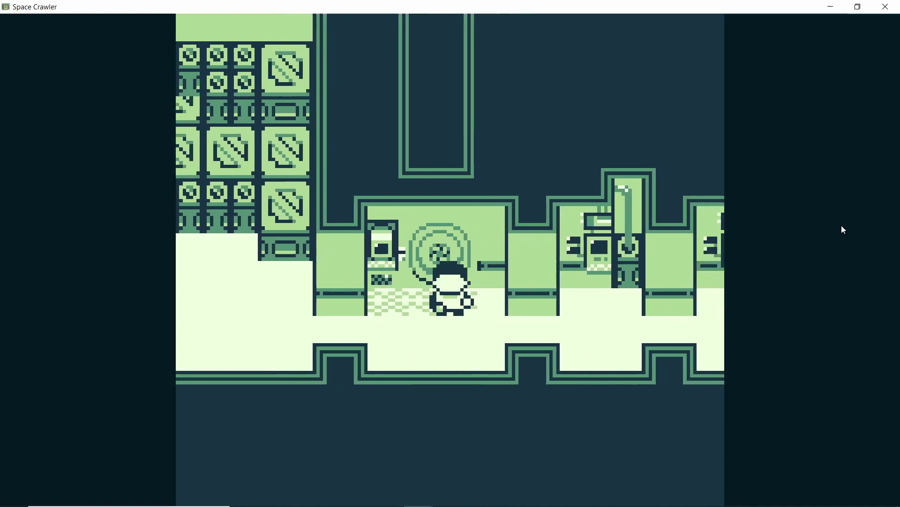
{"action": "key", "text": "Left"}
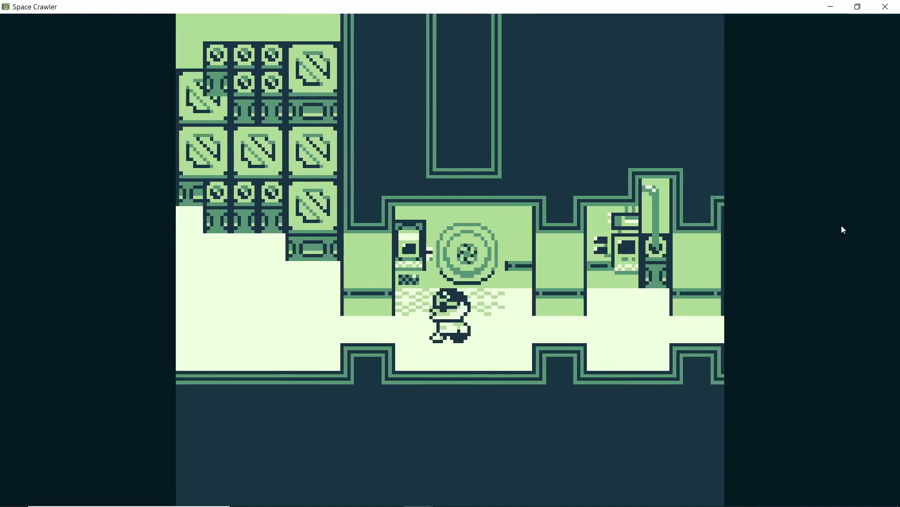
{"action": "key", "text": "Left"}
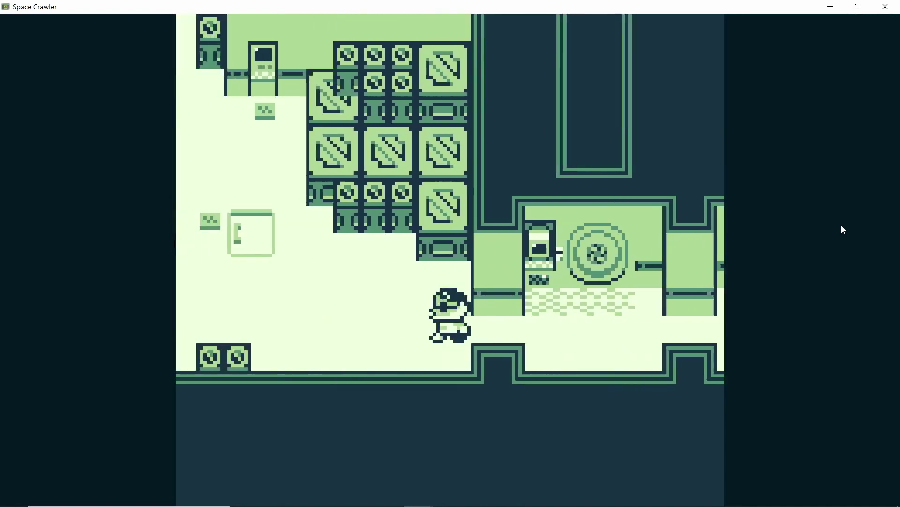
Walk up into the vent room, back down to the bottom wall, and right past the terminal box
{"action": "key", "text": "Left"}
{"action": "key", "text": "Up"}
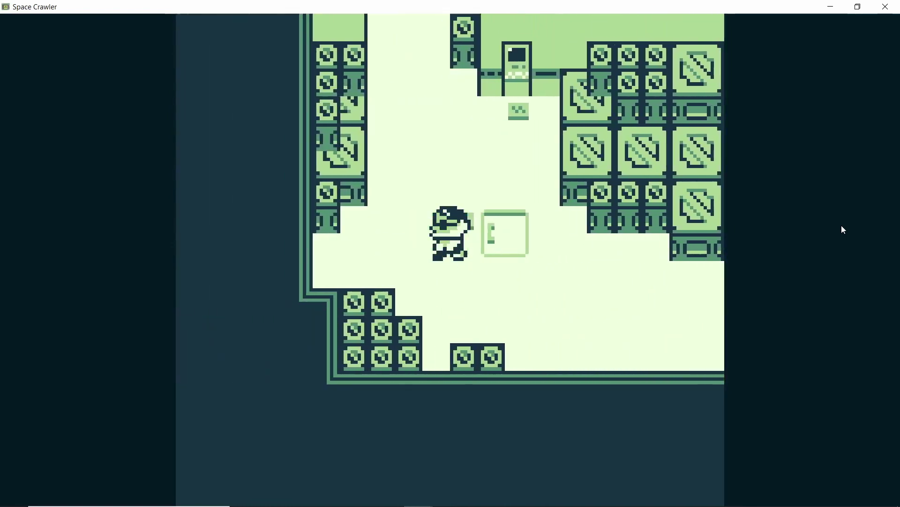
{"action": "key", "text": "Up"}
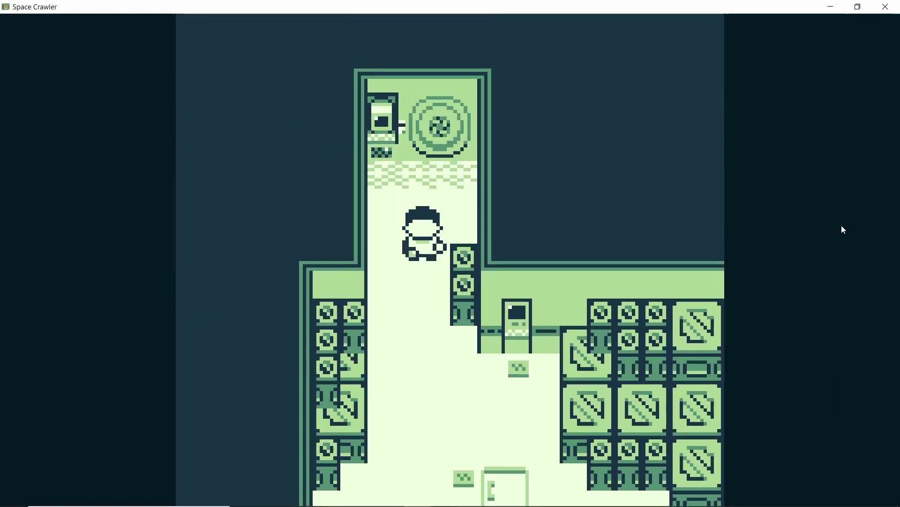
{"action": "key", "text": "Down"}
{"action": "key", "text": "Down"}
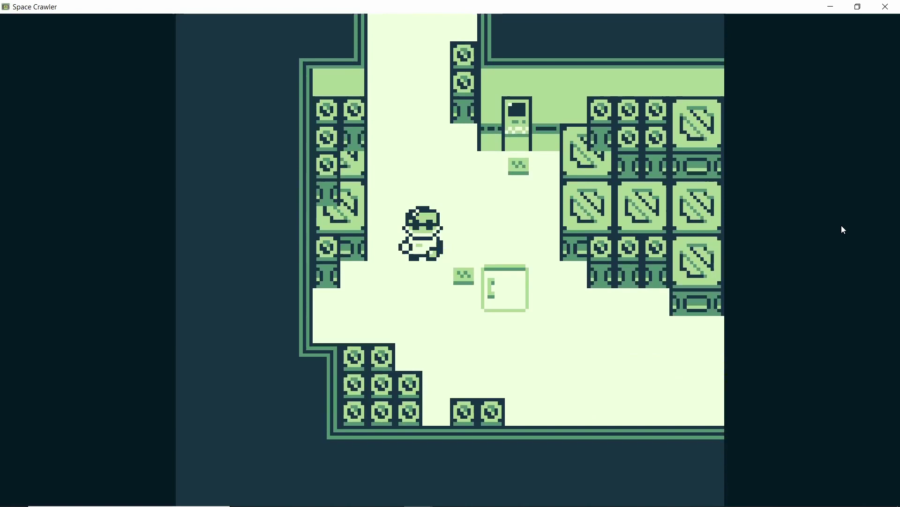
{"action": "key", "text": "Down"}
{"action": "key", "text": "Right"}
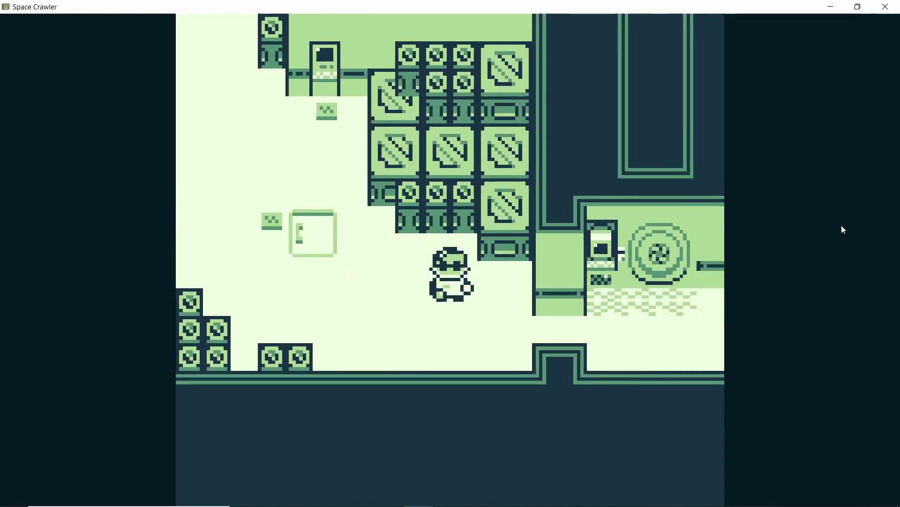